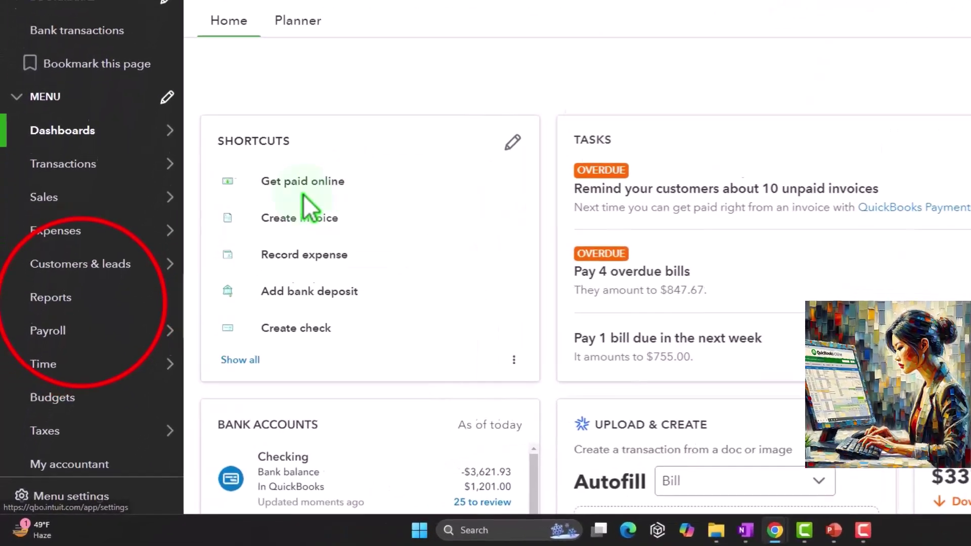
Open the favorite Balance Sheet and Profit and Loss reports from the Reports page, each in its own browser tab
left_click(81, 303)
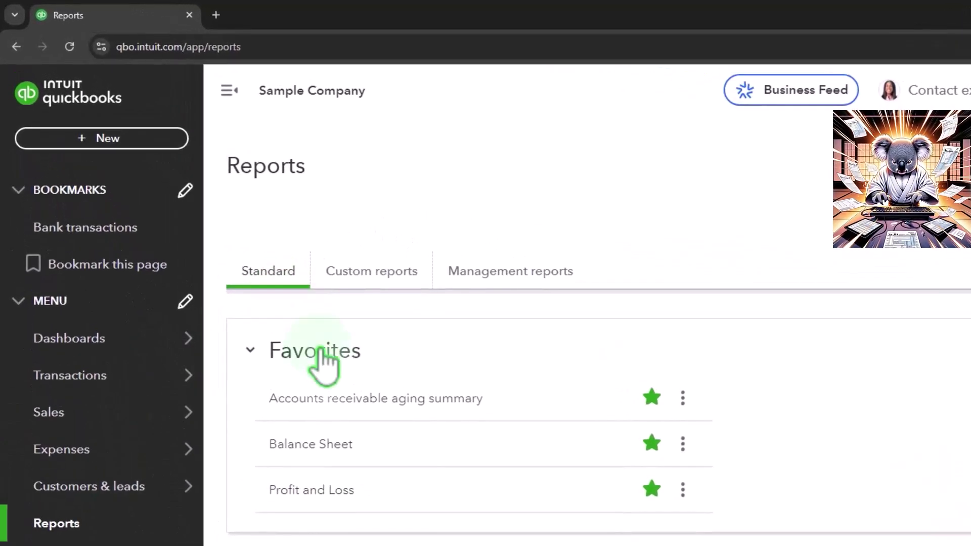
right_click(321, 447)
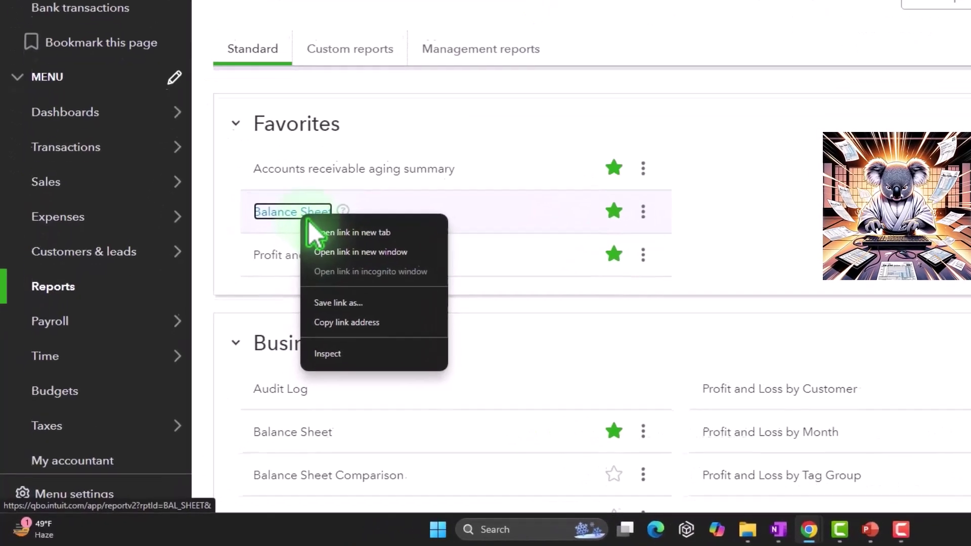
left_click(291, 308)
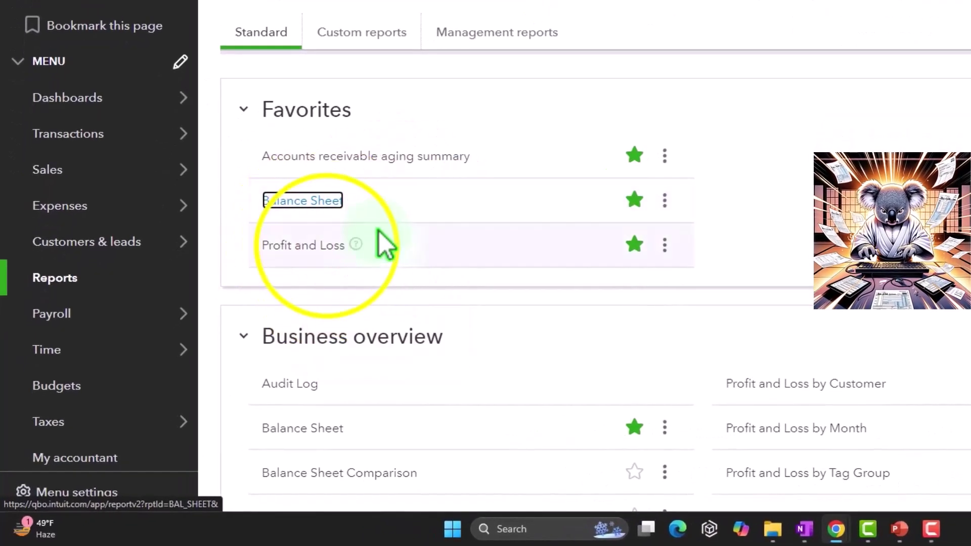
right_click(328, 247)
left_click(400, 265)
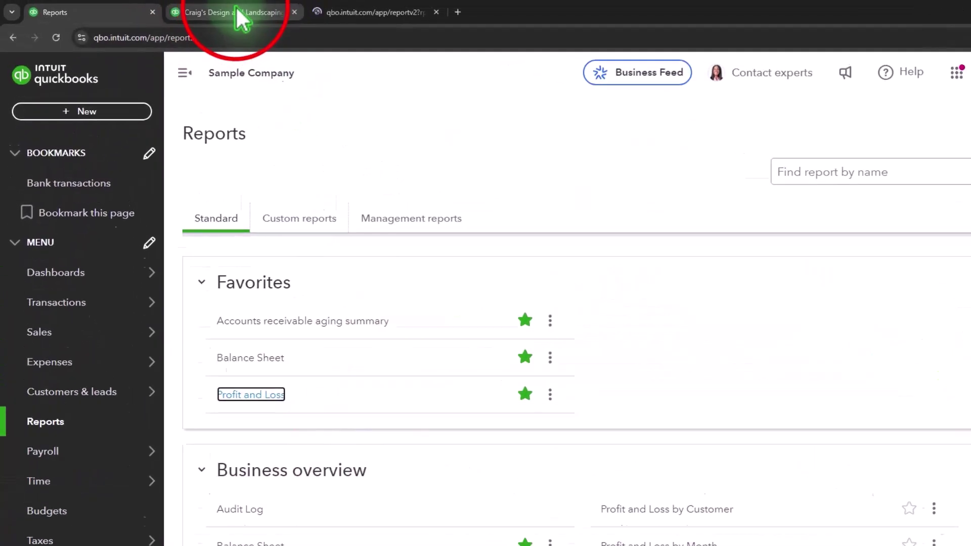
Run the Balance Sheet report for 01/01/2024 to 12/31/2025 with columns displayed by Years
left_click(230, 14)
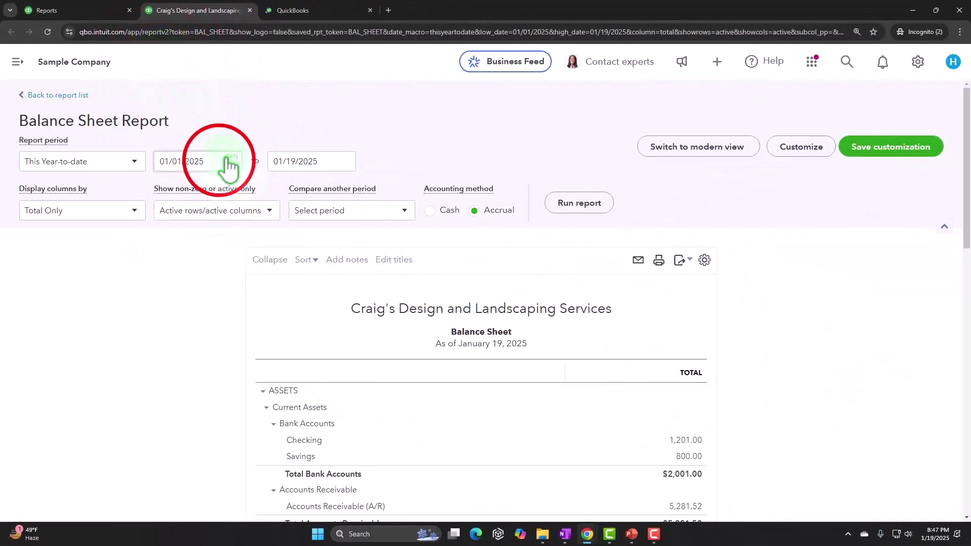
left_click(227, 161)
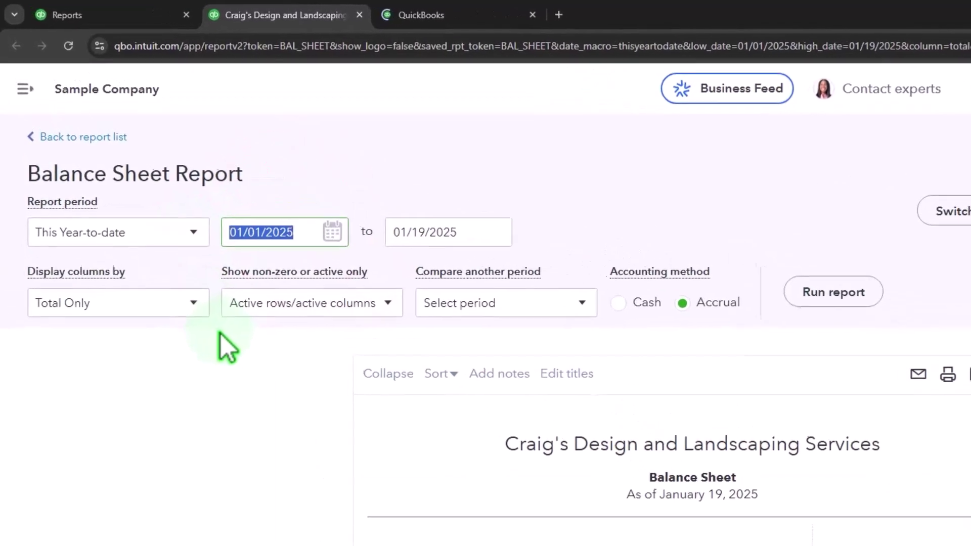
type("01012024")
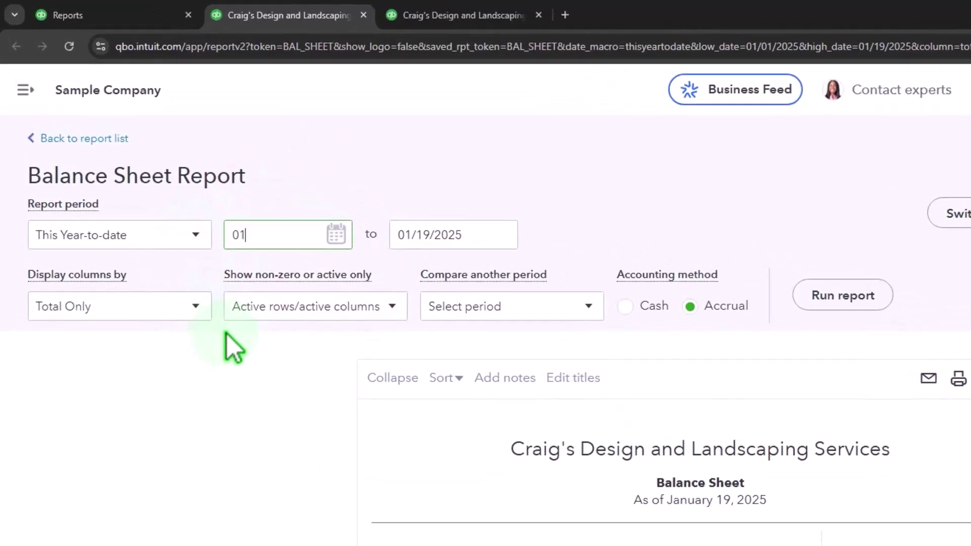
key("Tab")
type("12/31/2")
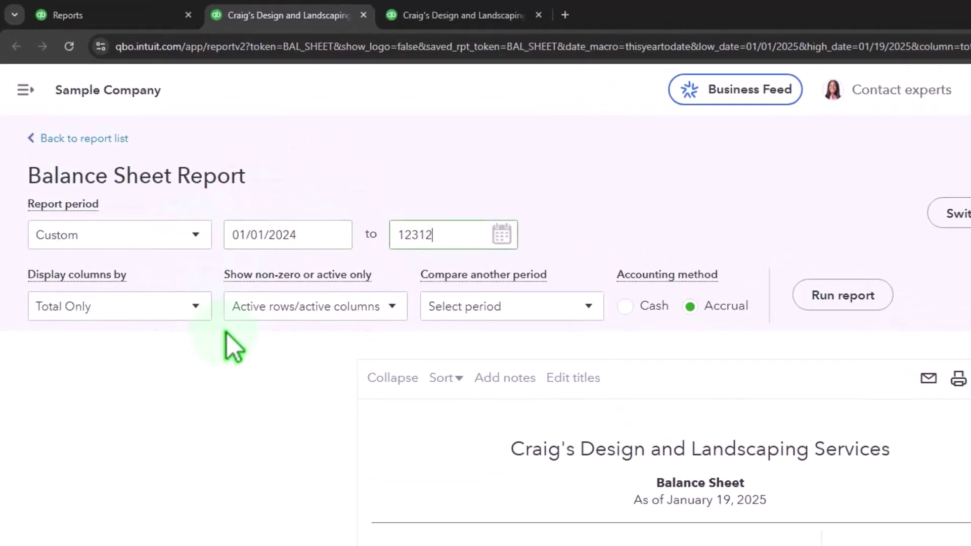
type("025")
left_click(200, 309)
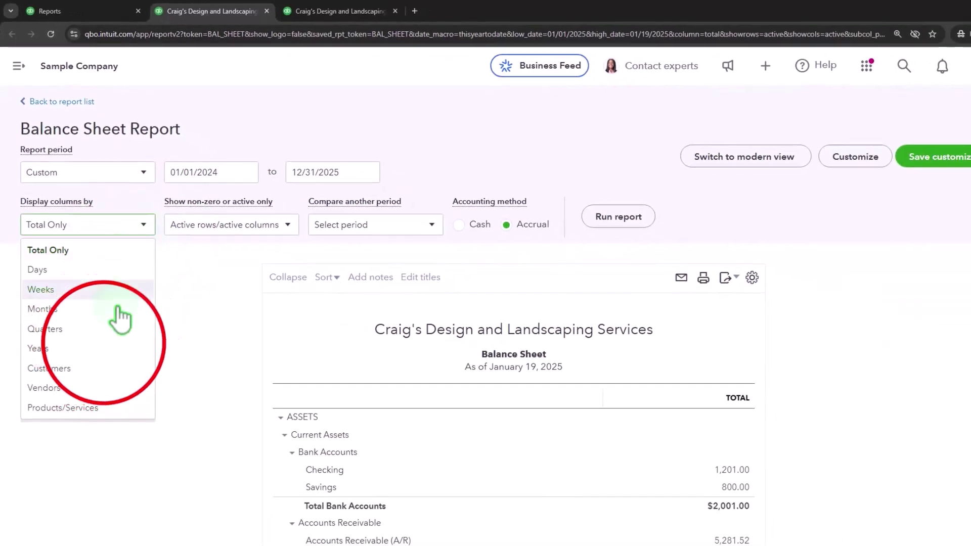
left_click(101, 348)
left_click(619, 217)
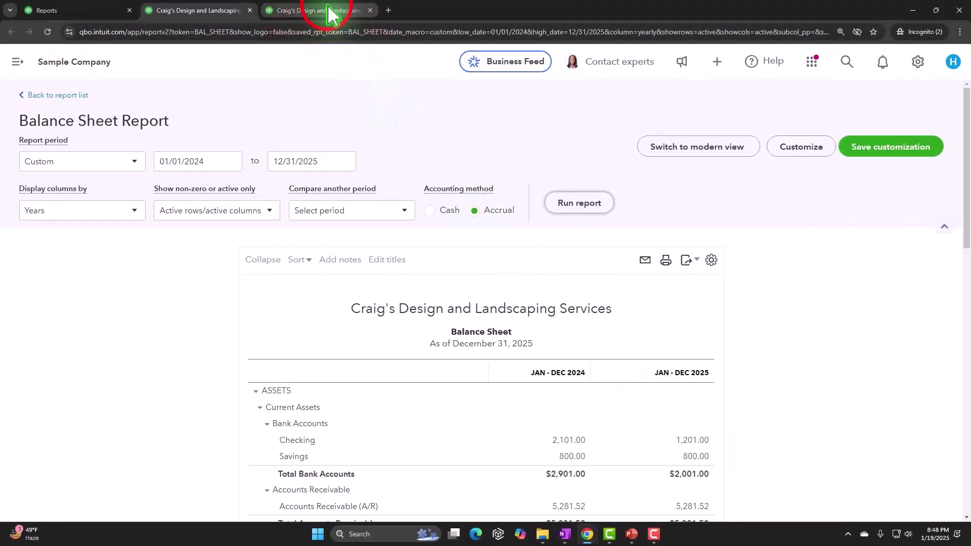
Collapse the navigation beside the Profit and Loss report and run it for 01/01/2024 to 12/31/2025 with columns by Years
left_click(329, 13)
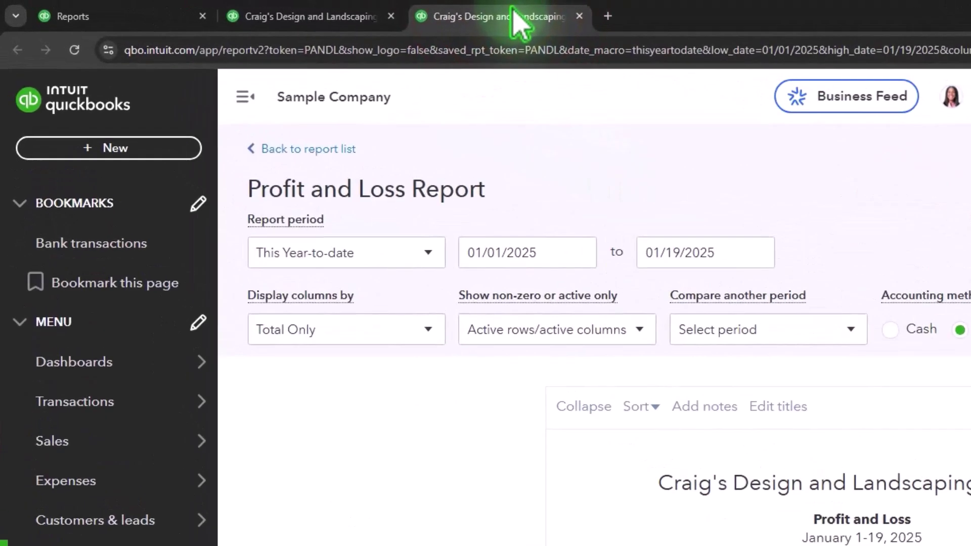
left_click(245, 97)
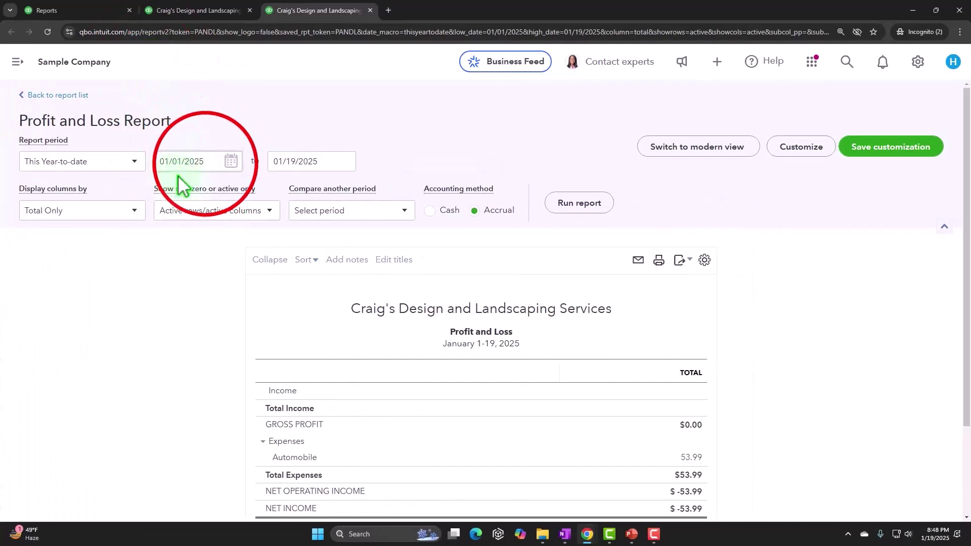
left_click(206, 165)
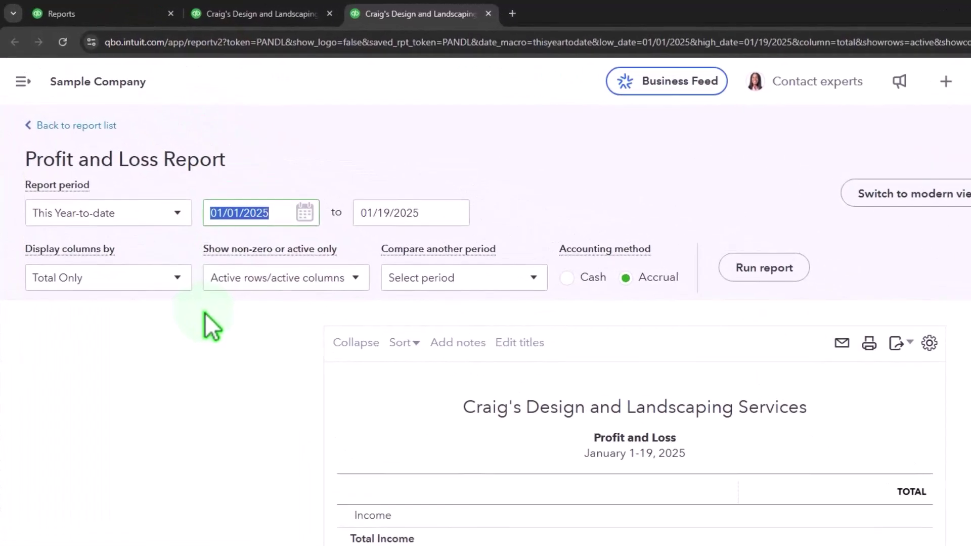
type("01/01/2024")
key("Tab")
type("12/31/2025")
left_click(205, 313)
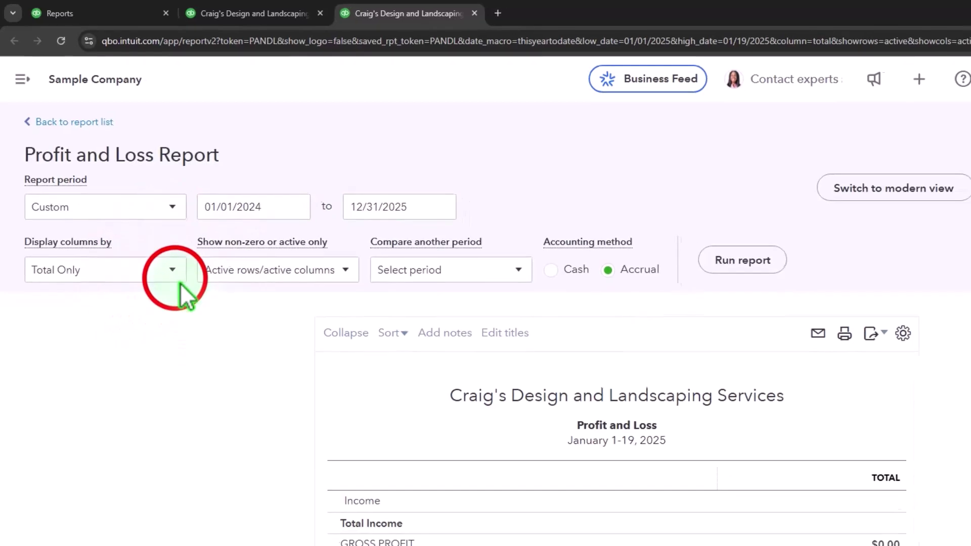
left_click(178, 279)
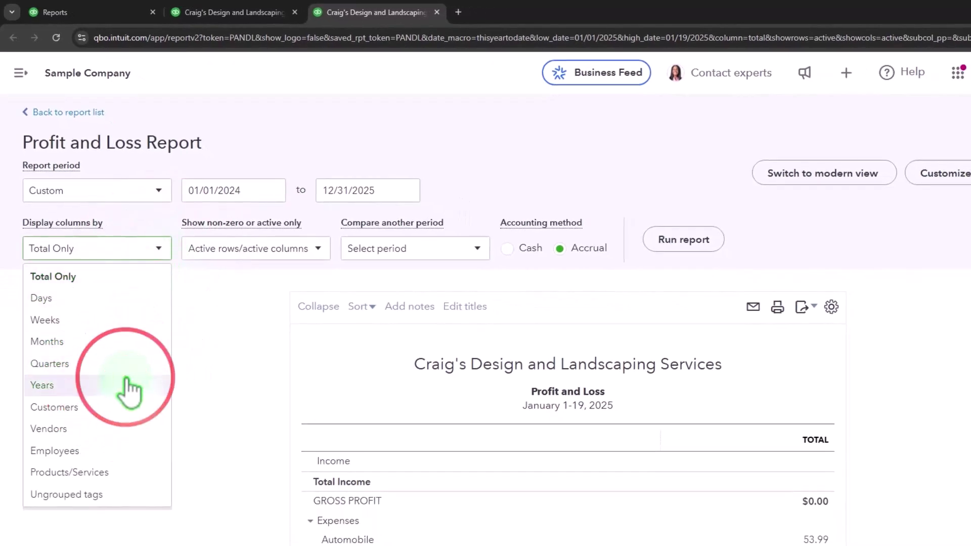
left_click(684, 241)
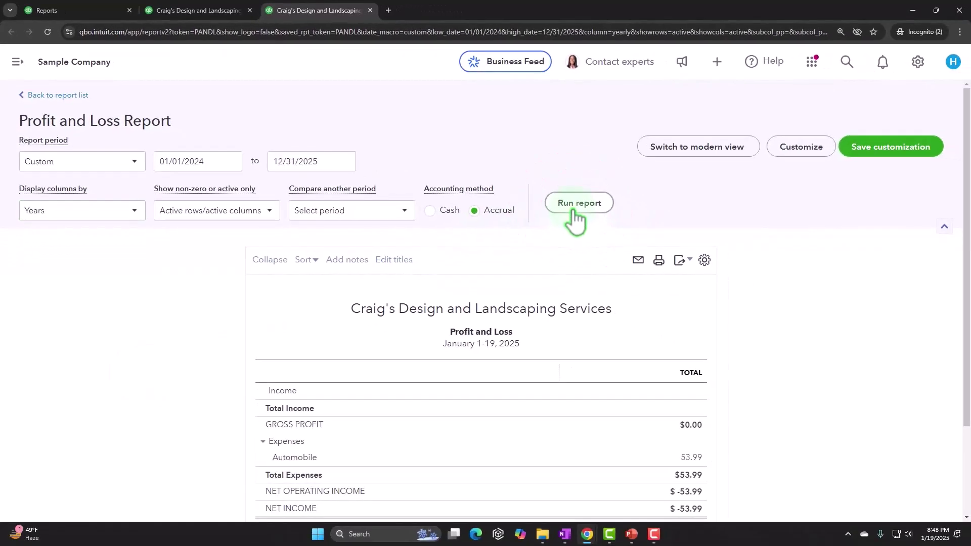
Look through the Profit and Loss income and expense lines, and bring up the list of new transaction types from the Reports page
scroll(575, 223, "down", 8)
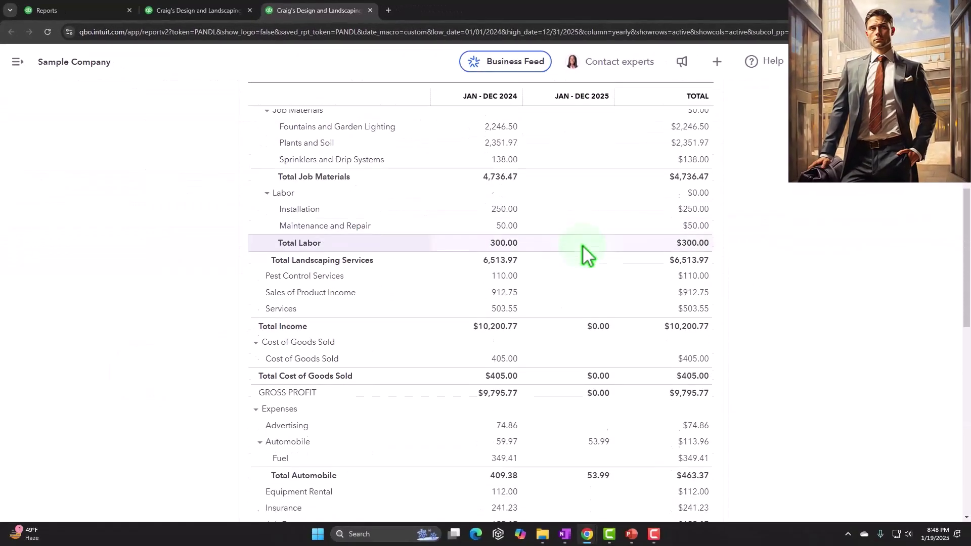
scroll(587, 251, "down", 2)
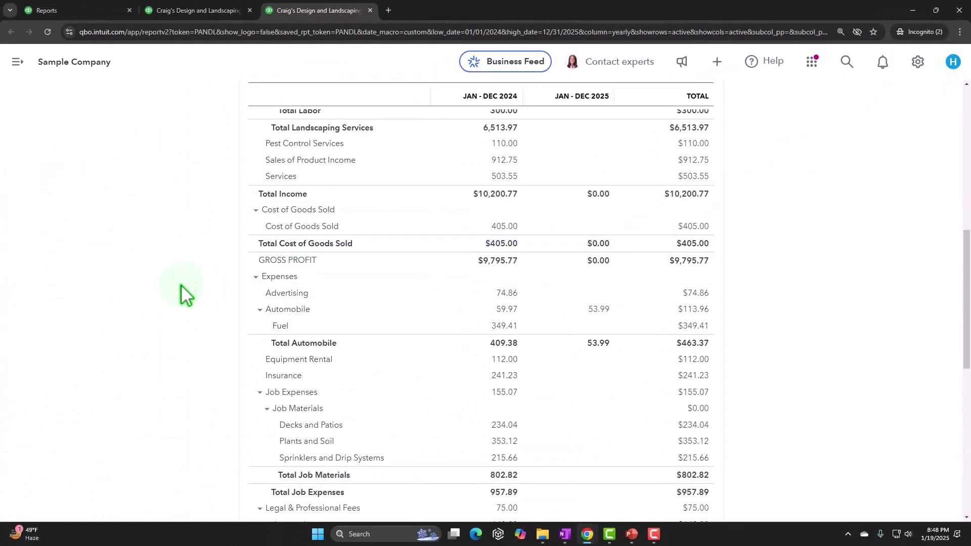
scroll(180, 287, "up", 1)
scroll(180, 287, "up", 8)
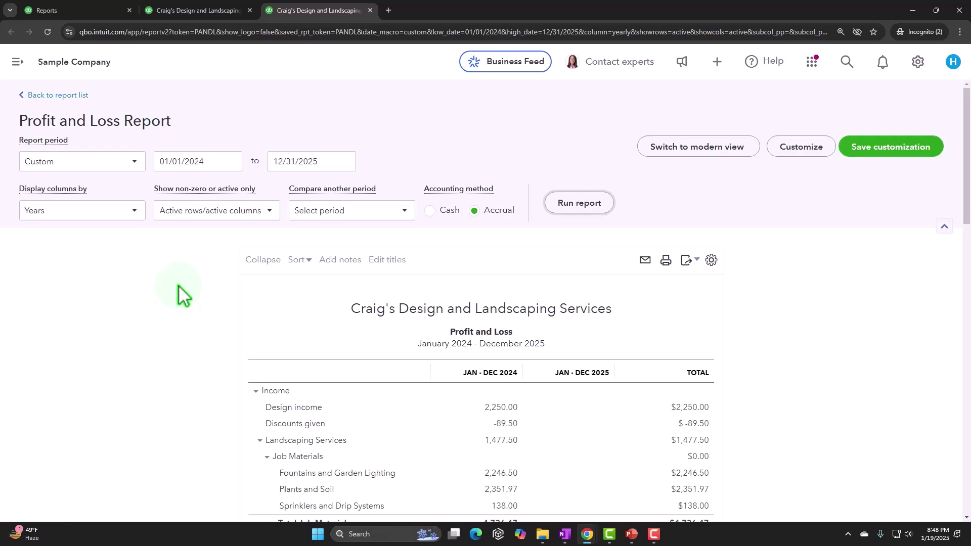
left_click(87, 13)
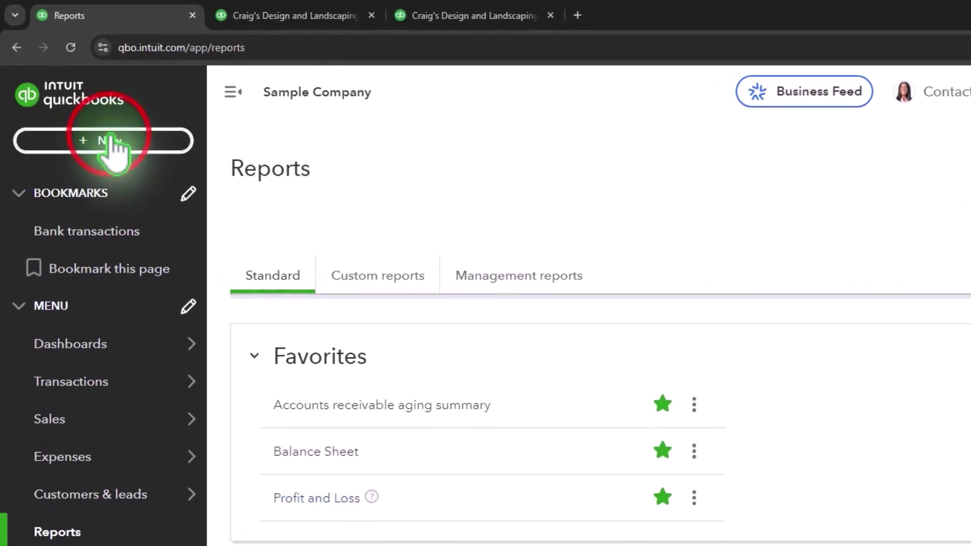
left_click(113, 147)
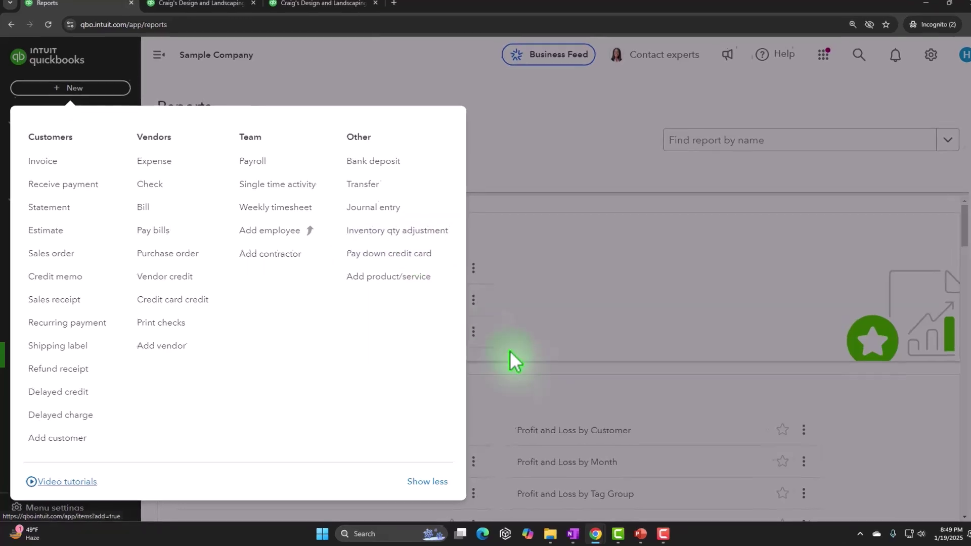
Switch to OneNote to examine the vendor, customer and employee workflow flowchart, and return to the QuickBooks browser window
left_click(565, 535)
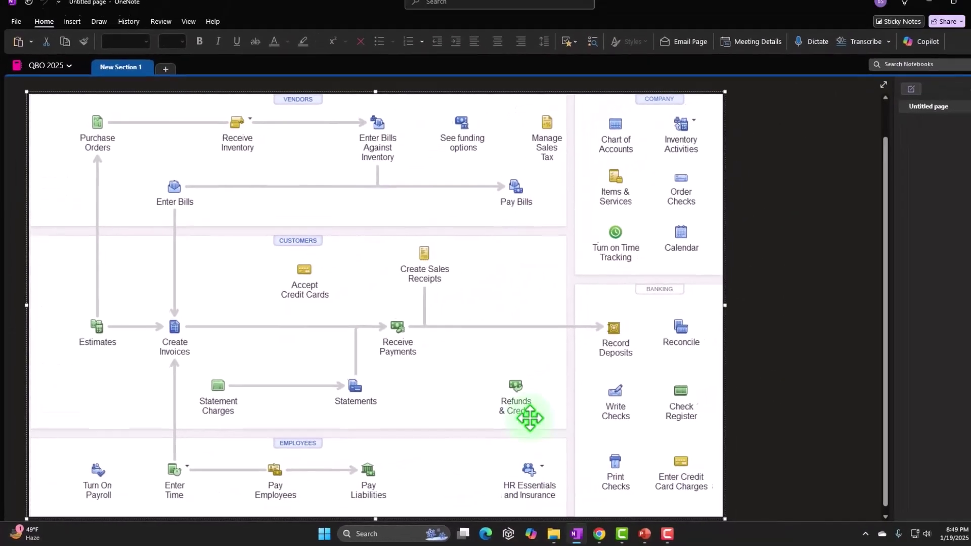
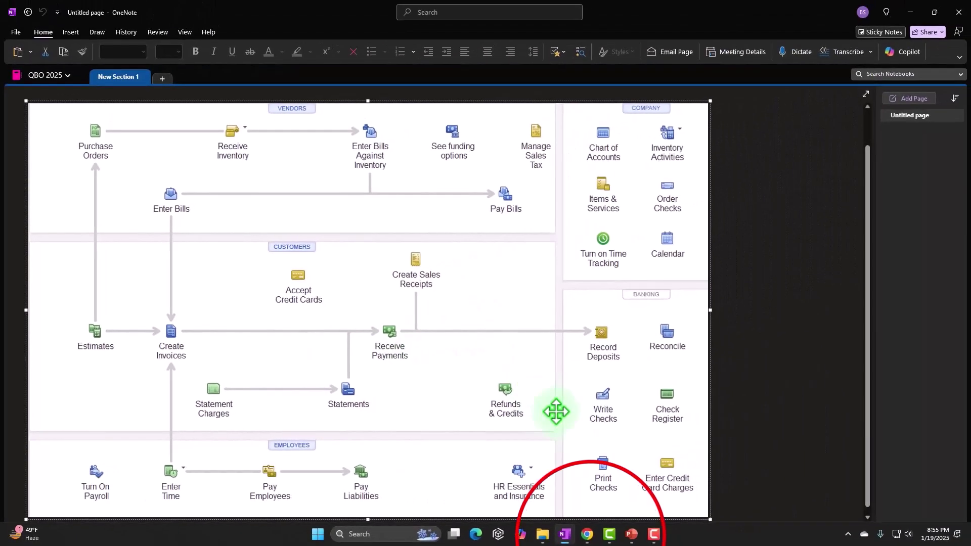
left_click(587, 534)
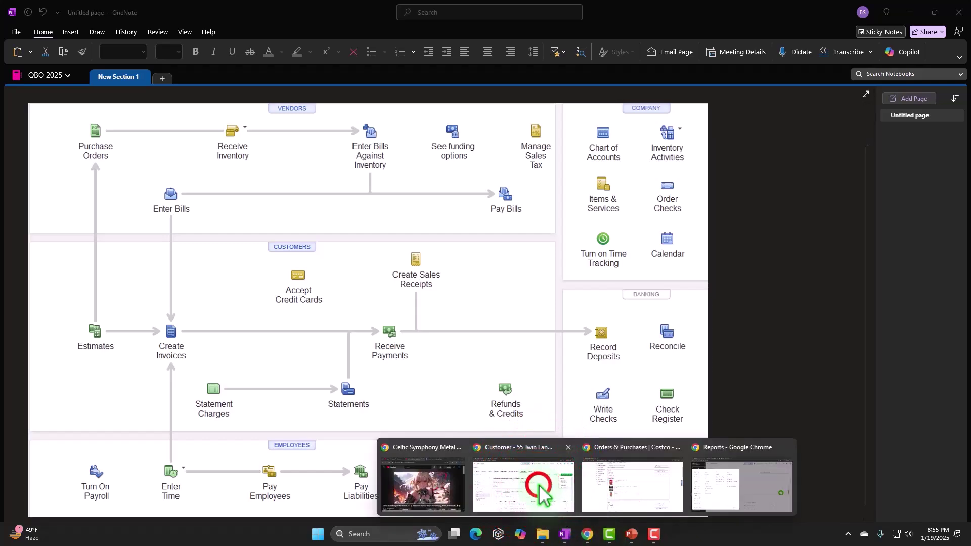
left_click(539, 491)
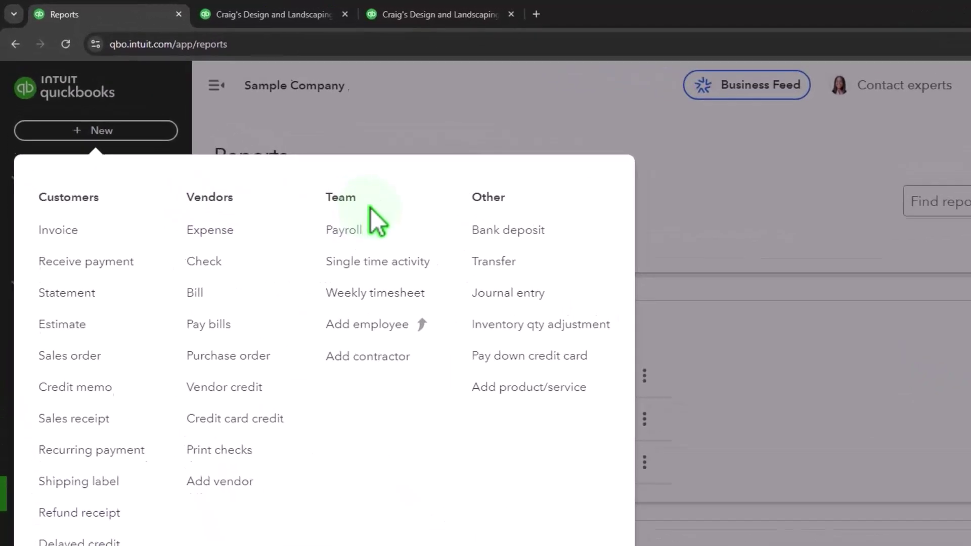
Open the Inventory Asset transaction detail for 2024 from the Balance Sheet, examine its entries and return to the report
left_click(207, 13)
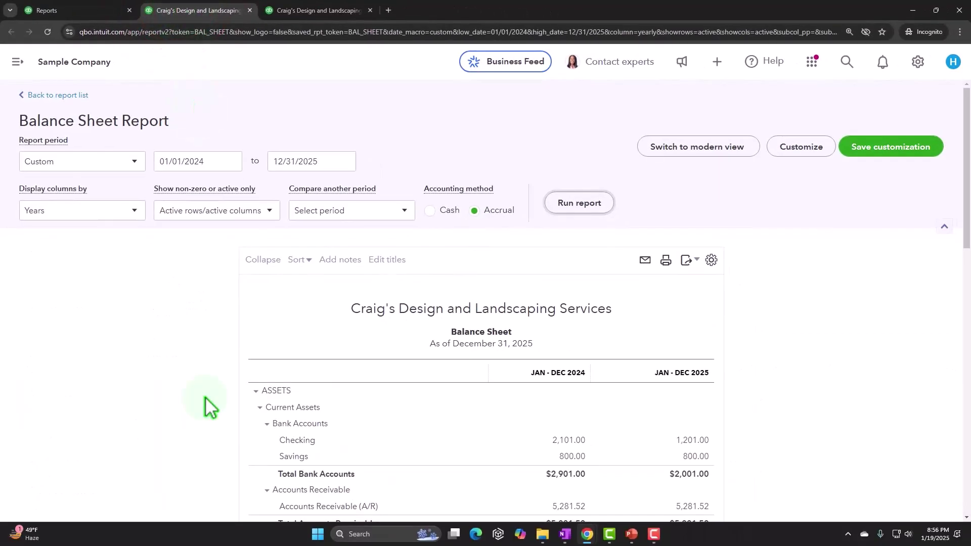
scroll(205, 396, "down", 5)
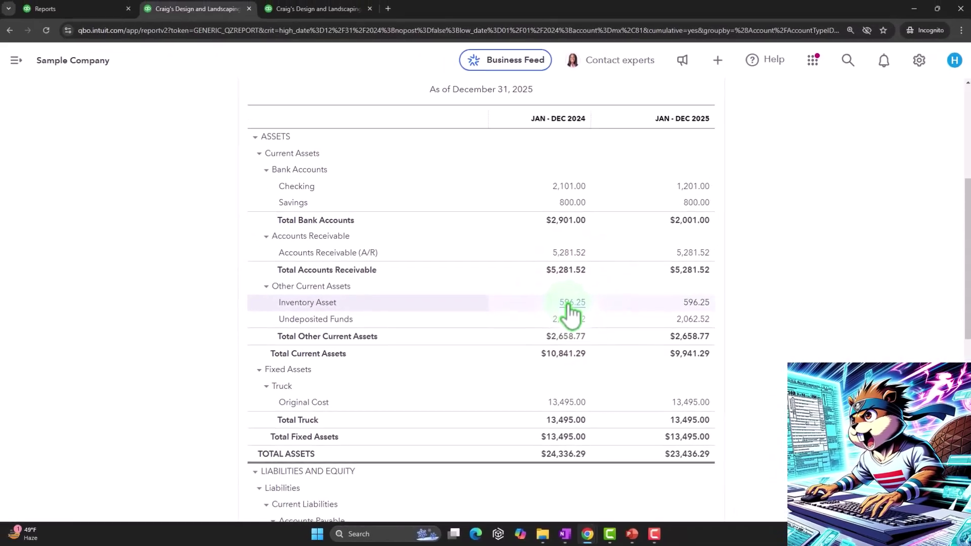
left_click(568, 305)
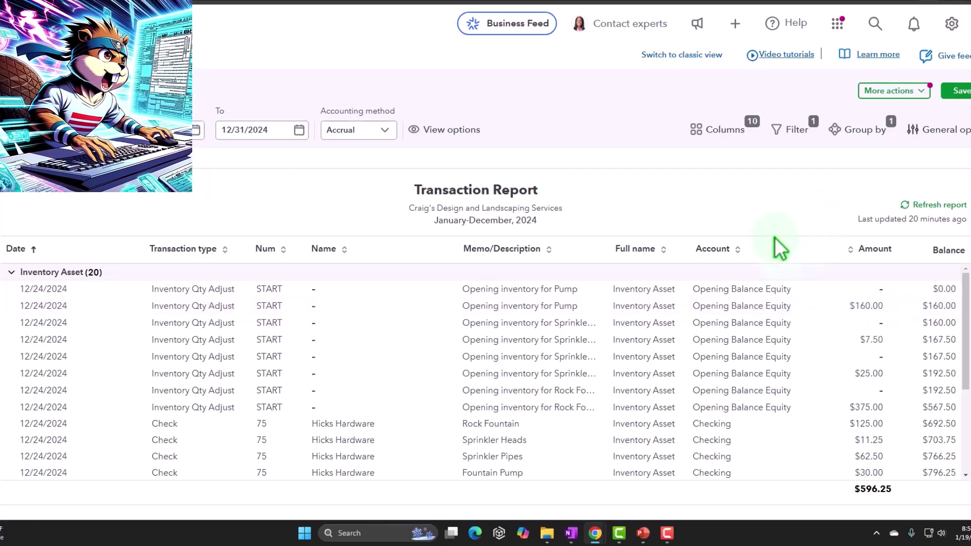
scroll(217, 304, "down", 2)
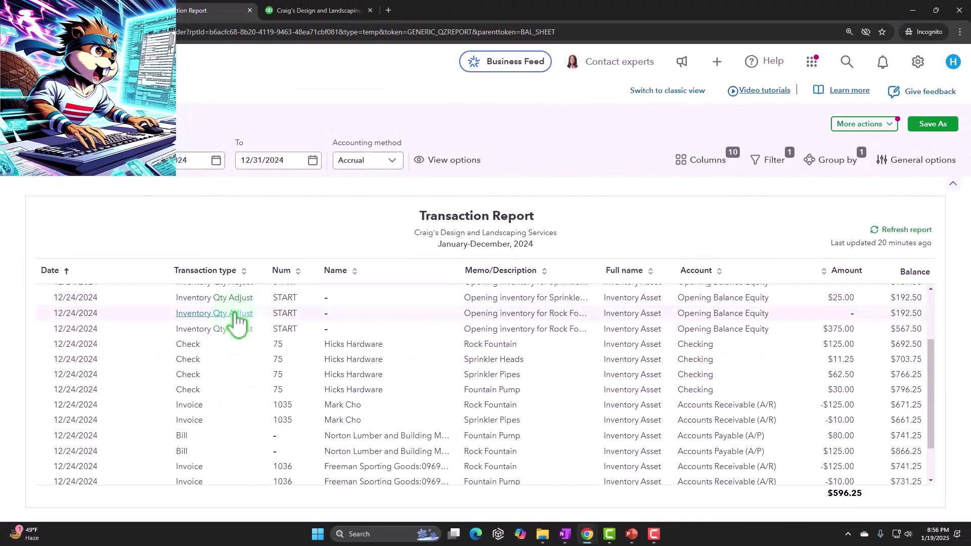
scroll(233, 327, "down", 2)
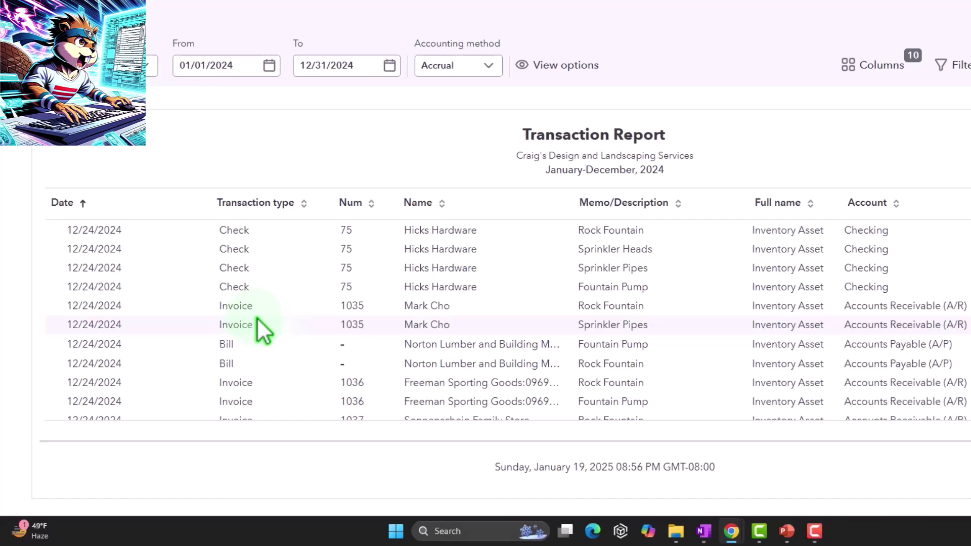
scroll(256, 311, "down", 1)
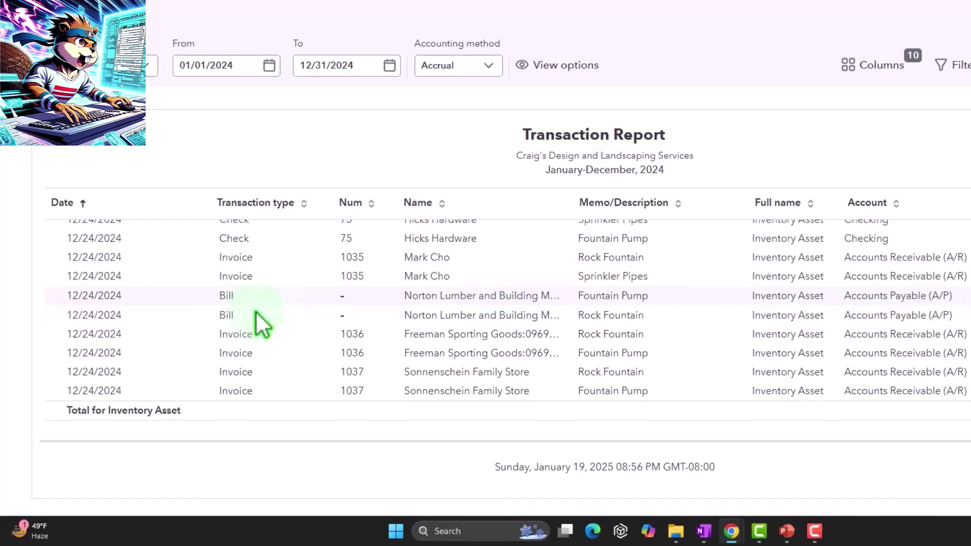
scroll(217, 353, "up", 5)
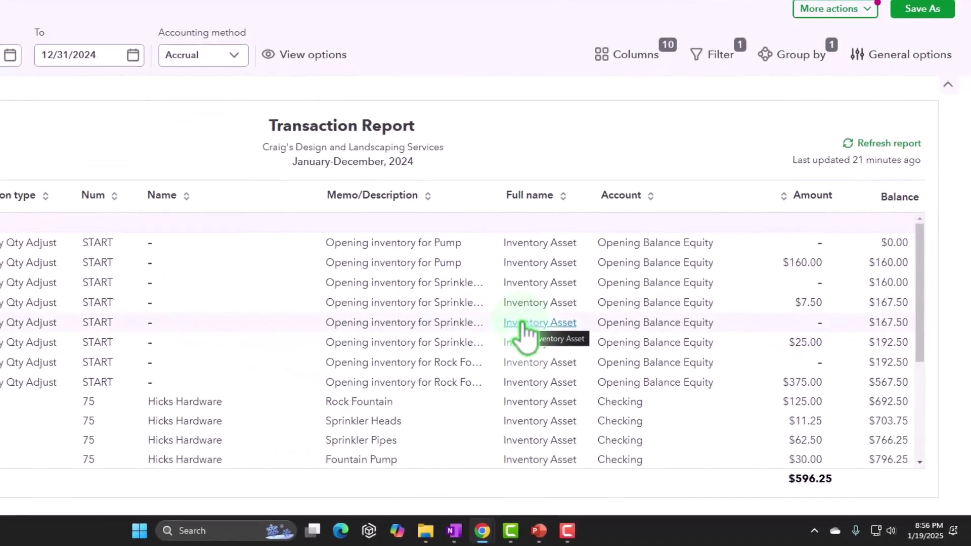
left_click(93, 91)
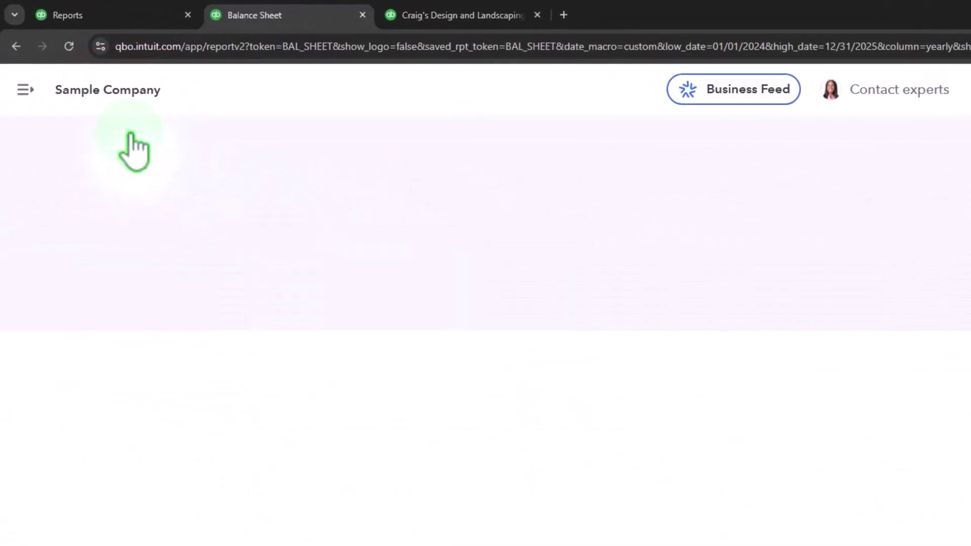
Examine the income and cost of goods sold lines of the Profit and Loss report
left_click(334, 11)
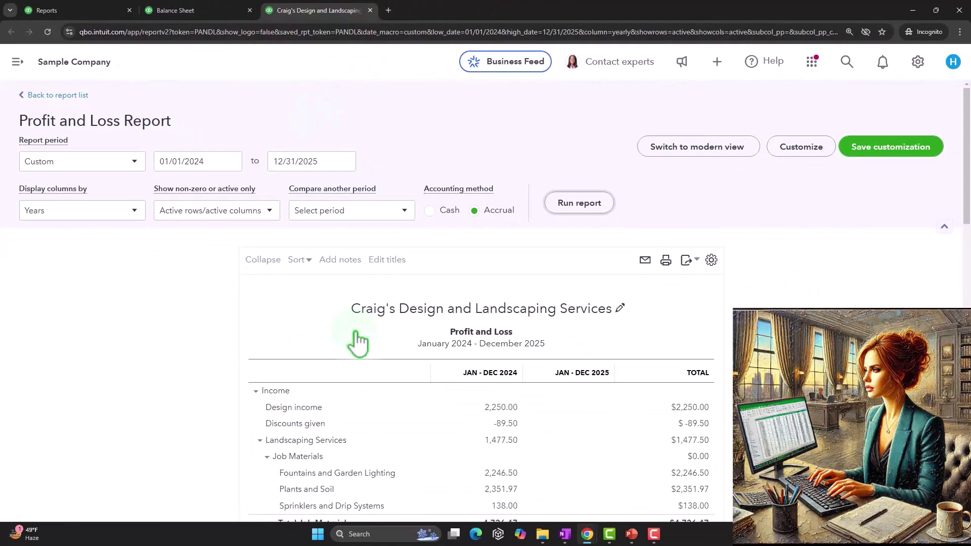
scroll(358, 343, "down", 10)
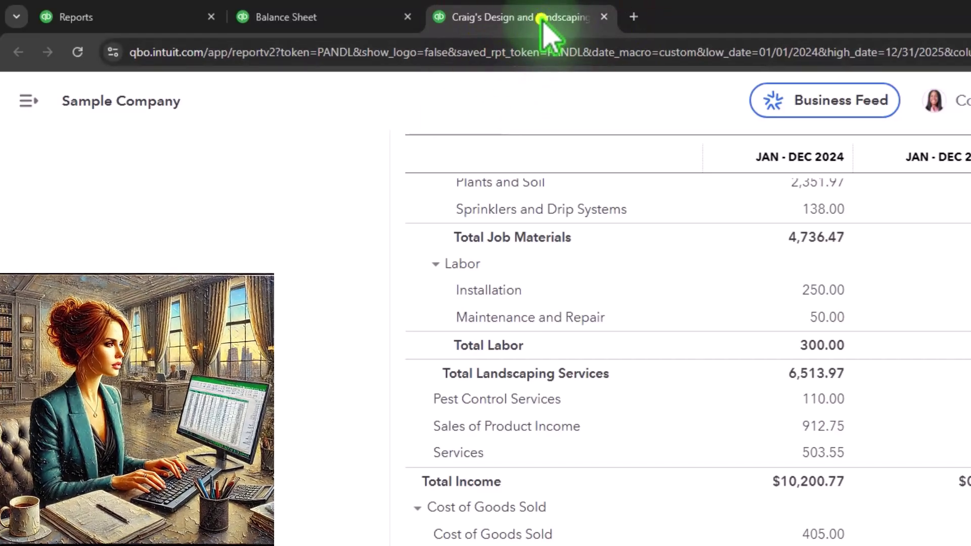
Open the Inventory Valuation Summary report in a duplicate browser tab and examine the quantity, asset value and average cost of each item
right_click(542, 23)
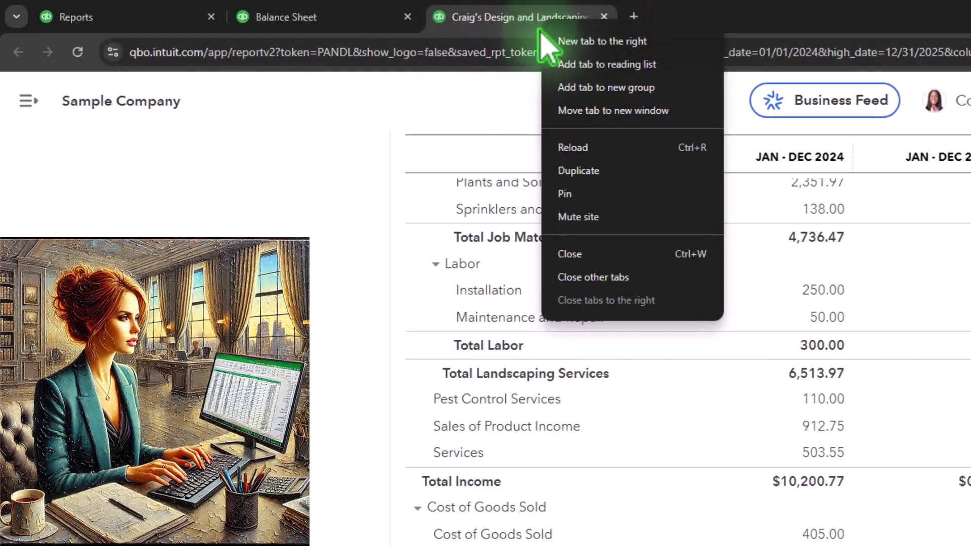
left_click(579, 172)
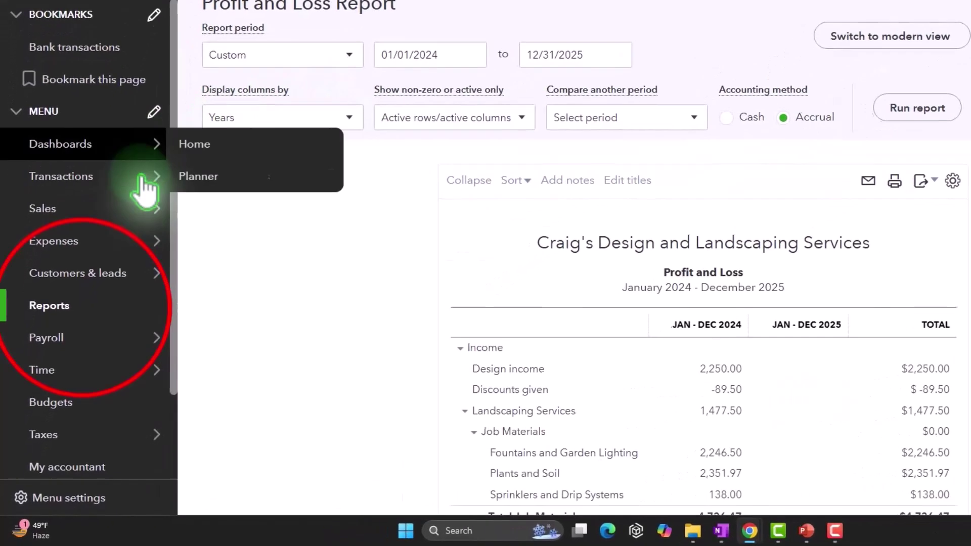
left_click(81, 309)
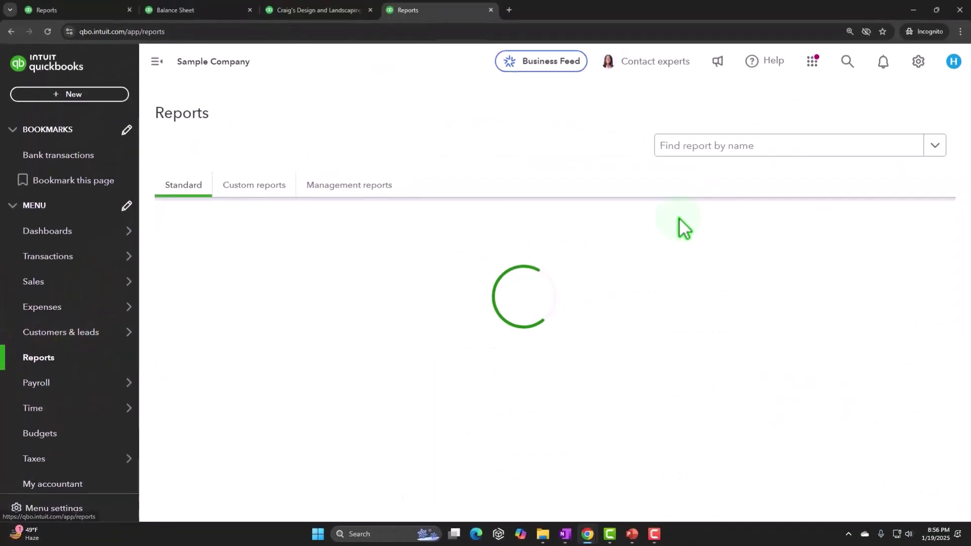
left_click(701, 147)
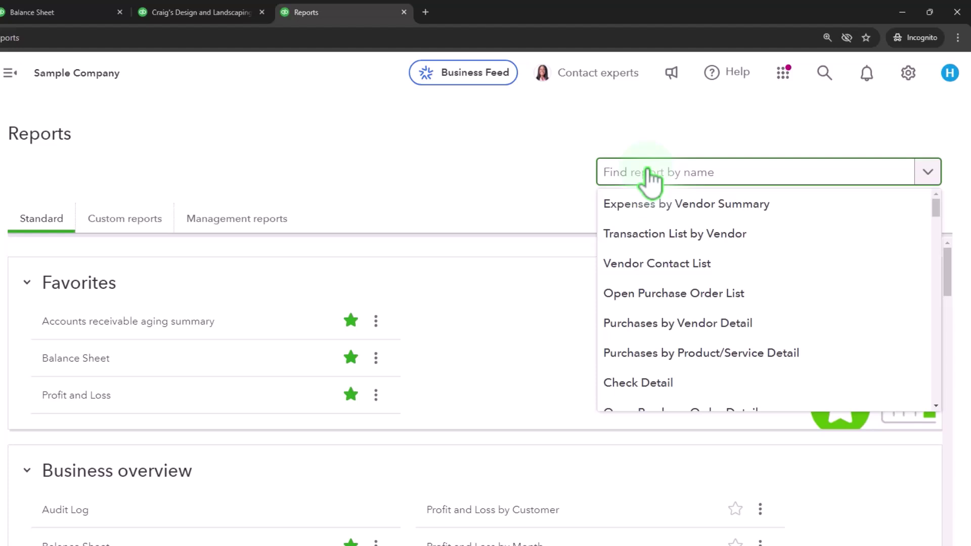
type("inve")
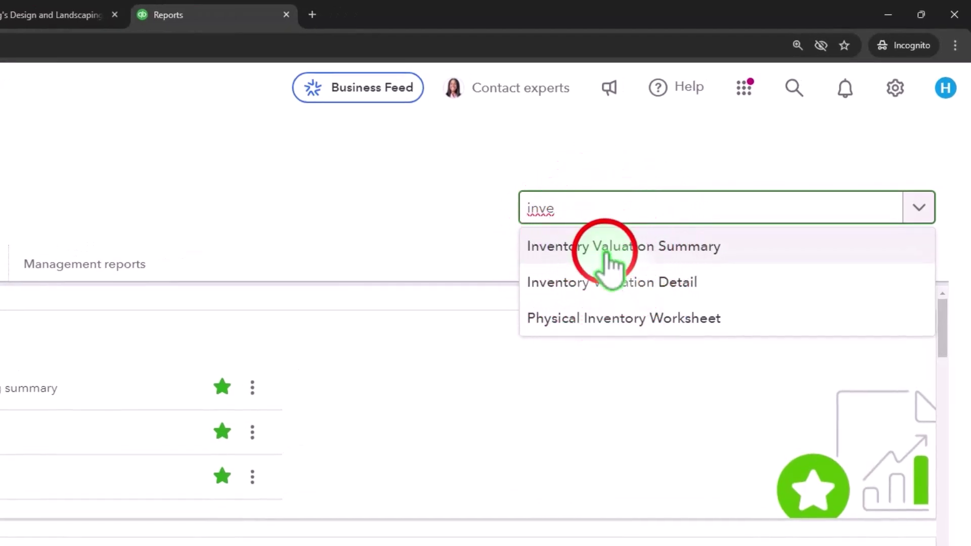
left_click(606, 256)
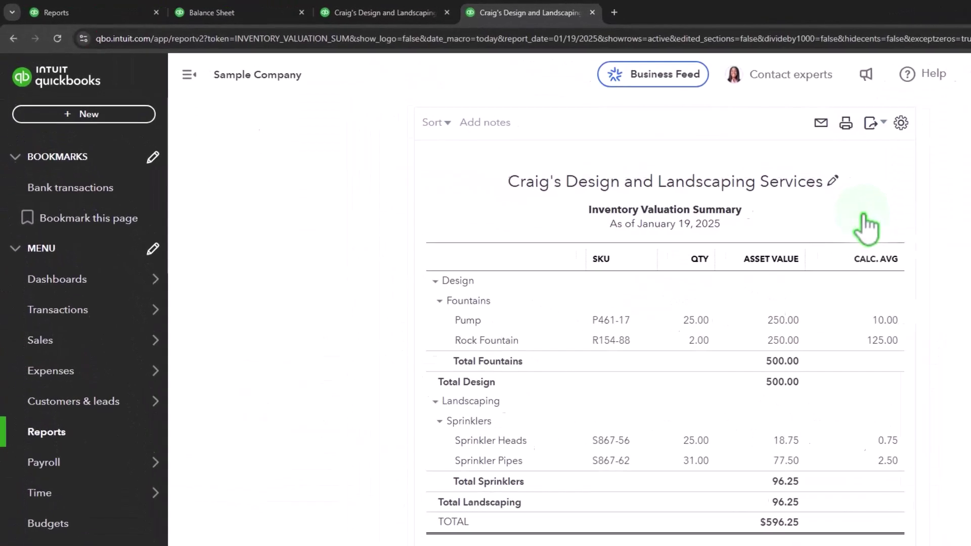
left_click(185, 73)
scroll(174, 253, "up", 3)
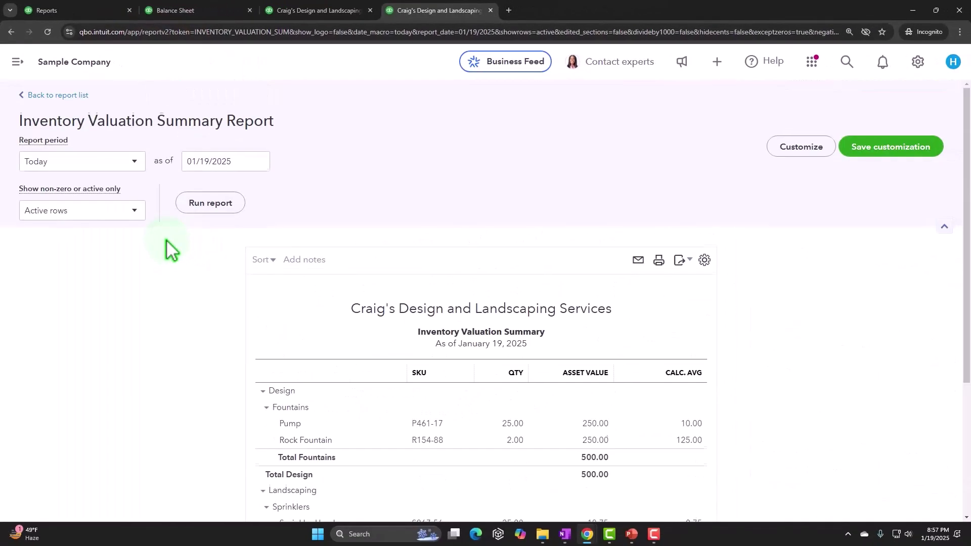
scroll(195, 249, "down", 3)
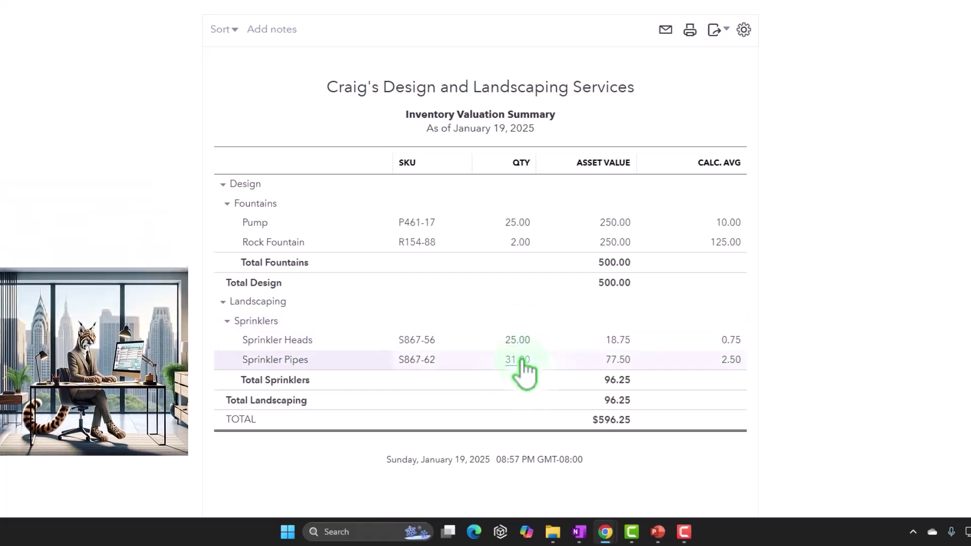
scroll(521, 360, "down", 1)
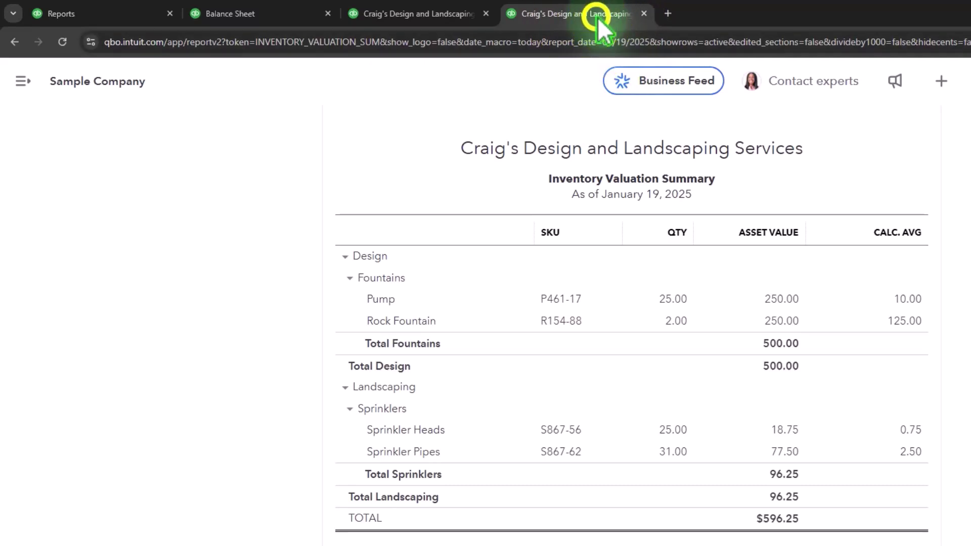
Duplicate the valuation report's browser tab and open the Physical Inventory Worksheet report in it
right_click(598, 18)
left_click(653, 133)
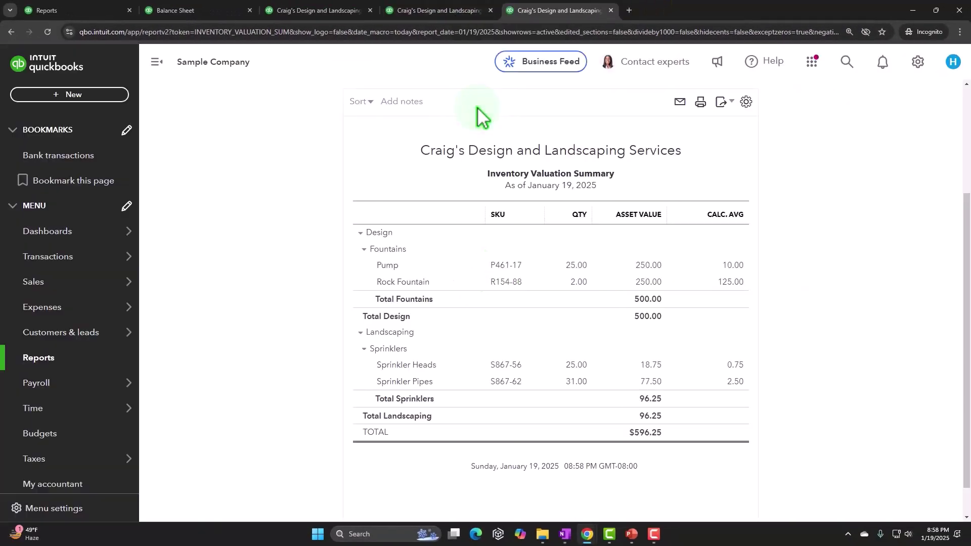
left_click(57, 424)
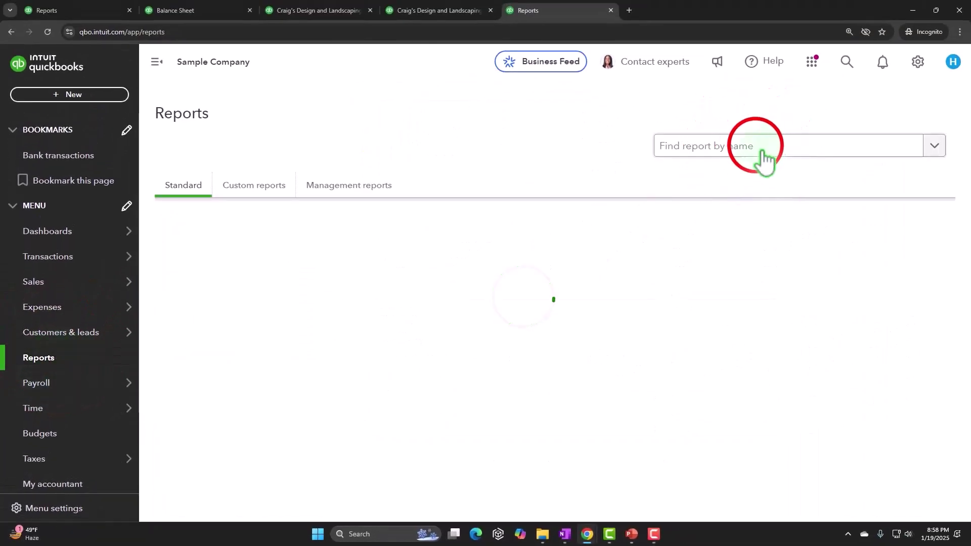
left_click(763, 152)
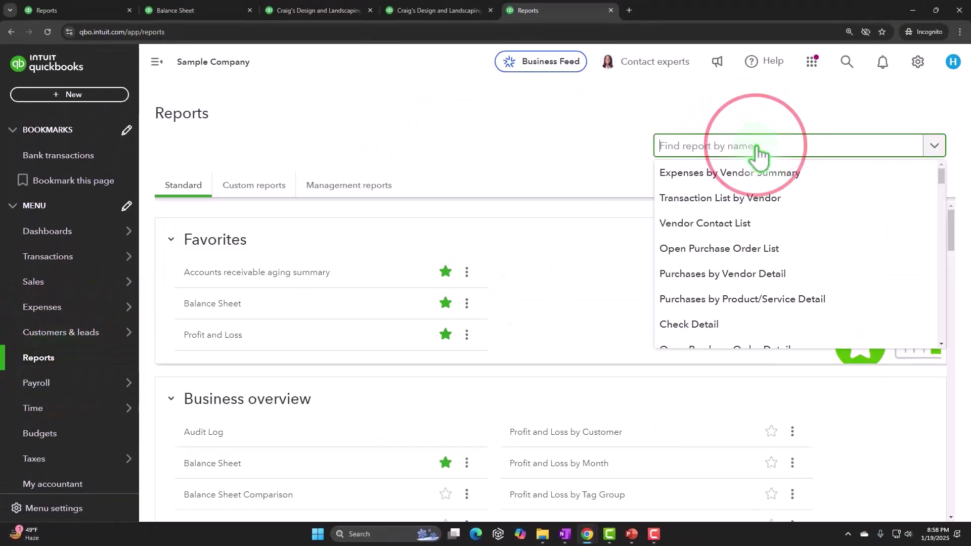
type("inv")
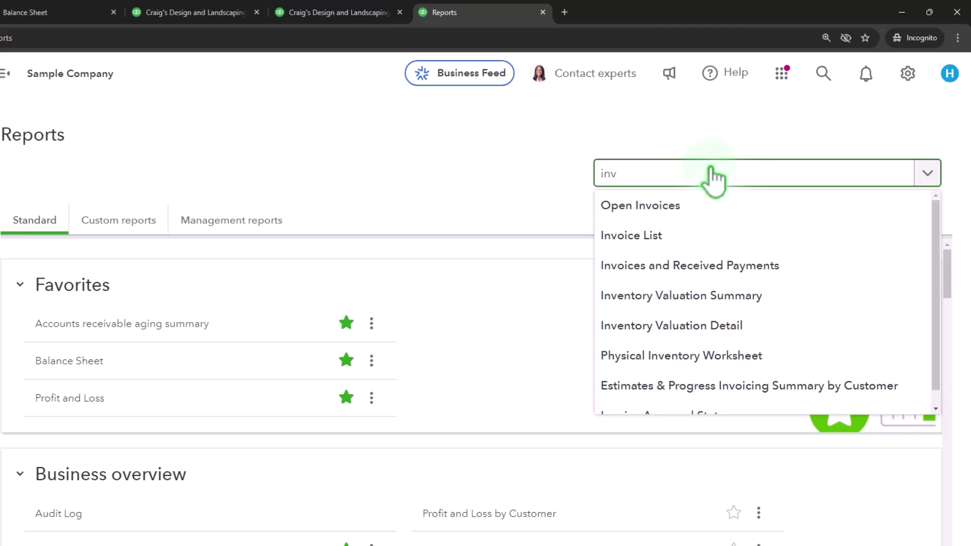
type("e")
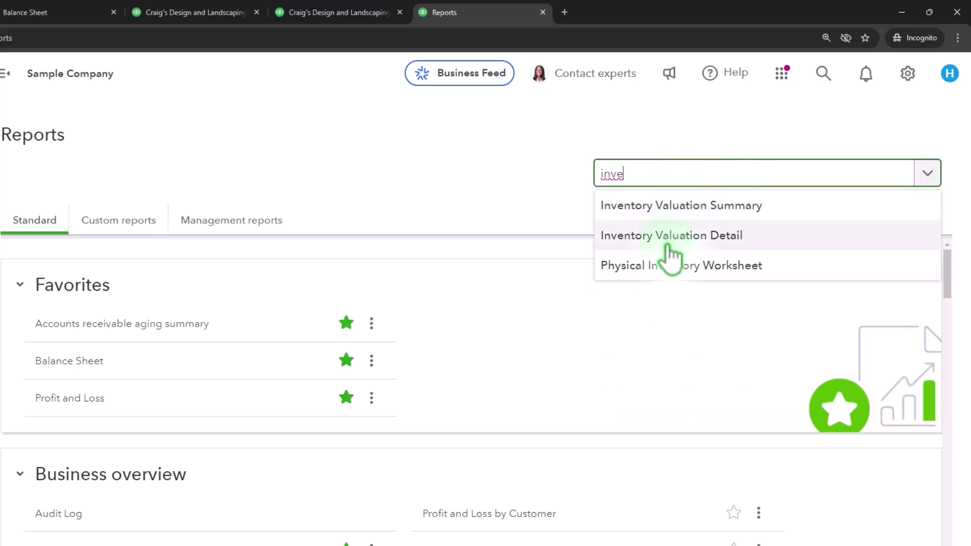
left_click(673, 275)
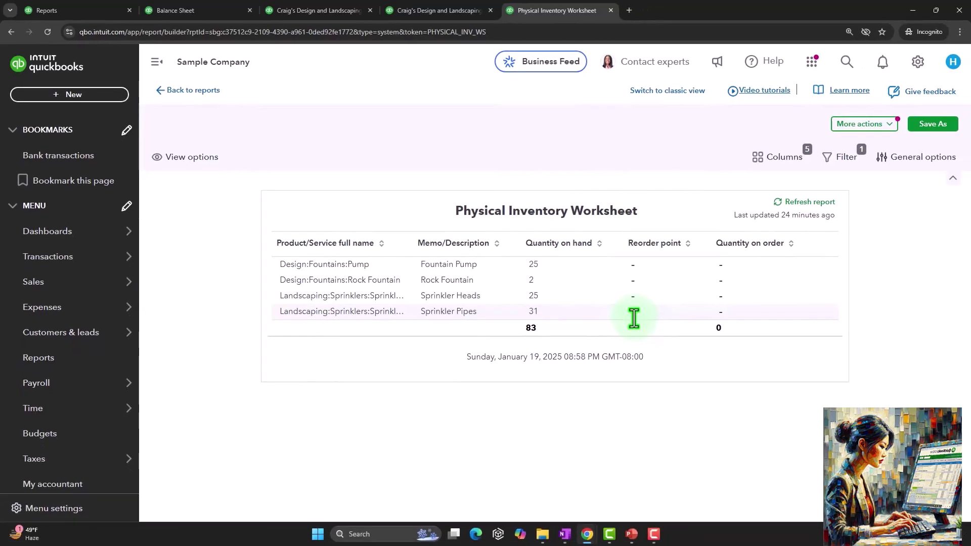
Start an inventory quantity adjustment from the original Reports page and review the adjustment account choices, keeping Inventory Shrinkage
left_click(111, 9)
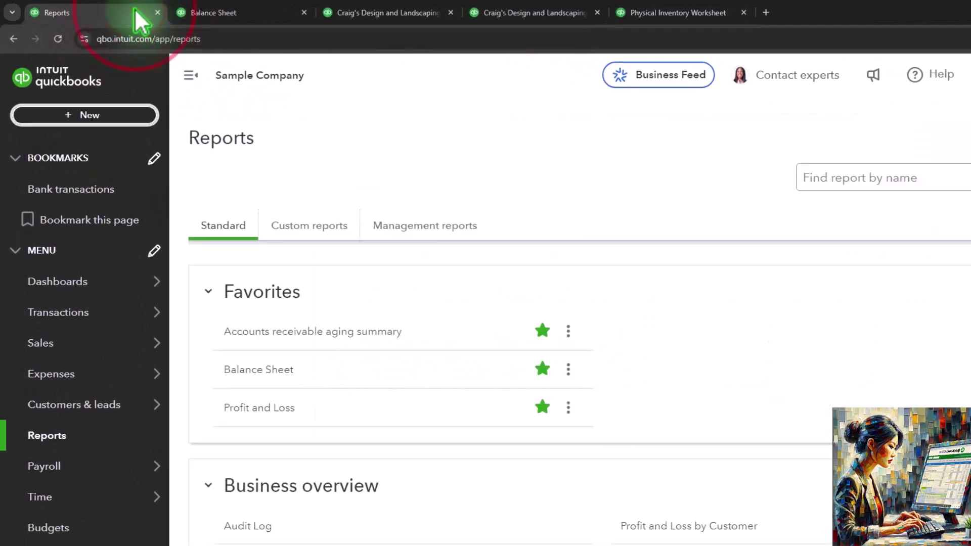
left_click(94, 115)
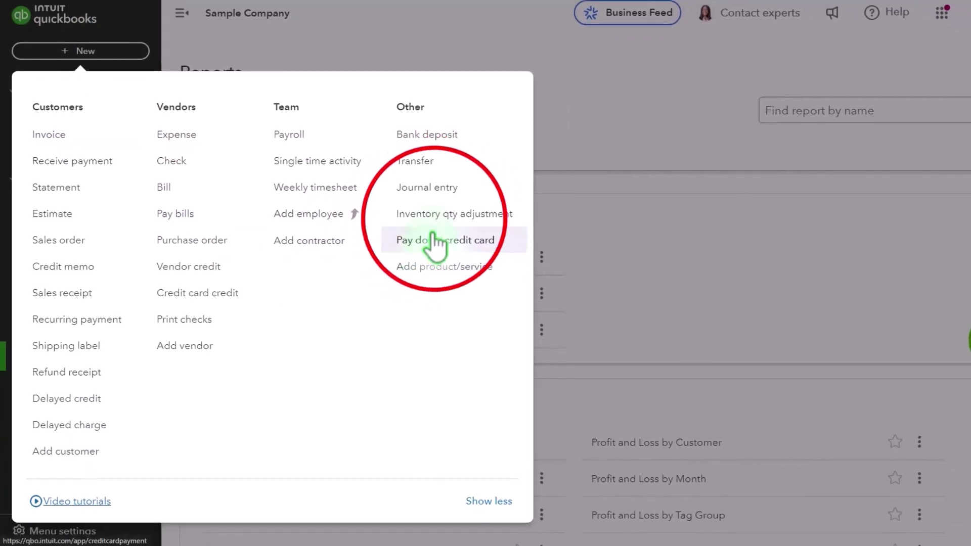
left_click(435, 215)
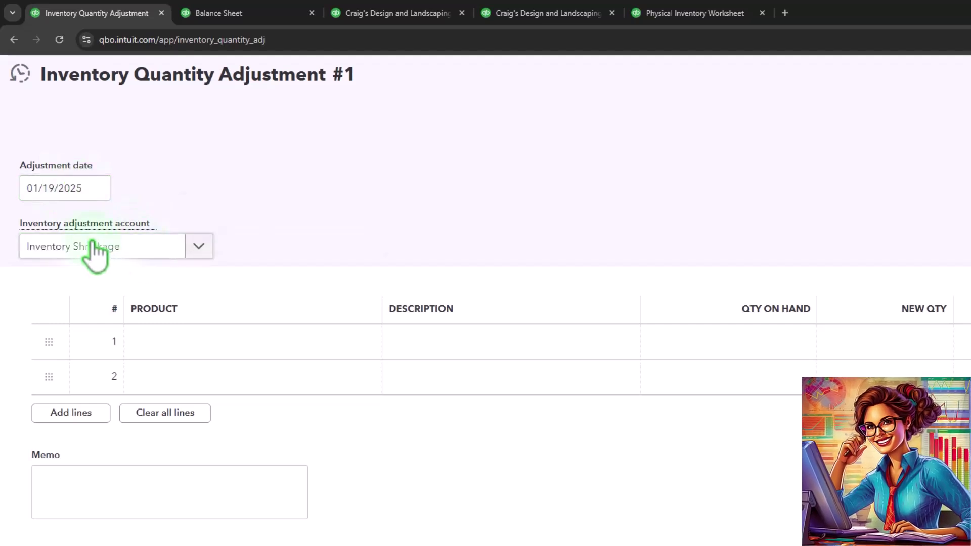
left_click(198, 247)
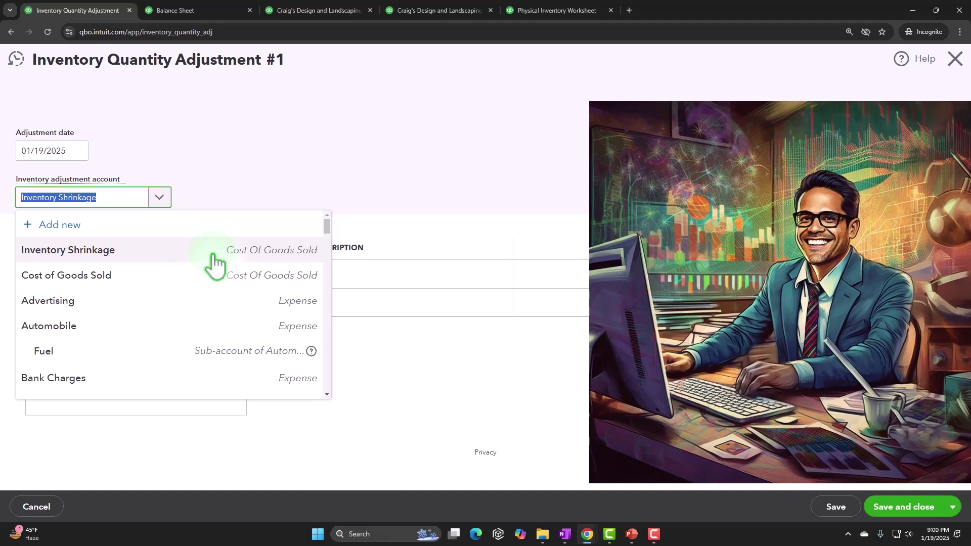
left_click(370, 141)
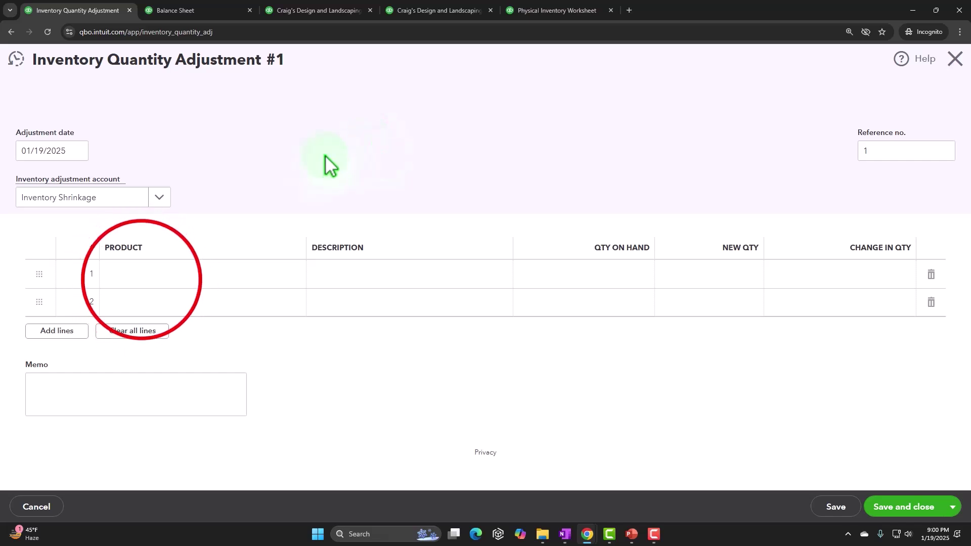
Consult the Physical Inventory Worksheet for item names and select Rock Fountain as the product on the first adjustment line
left_click(143, 276)
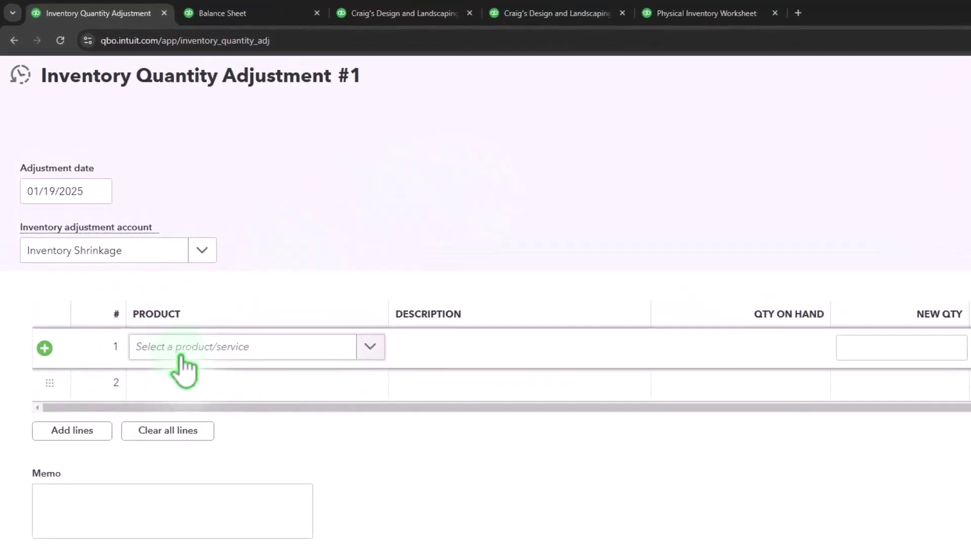
left_click(709, 13)
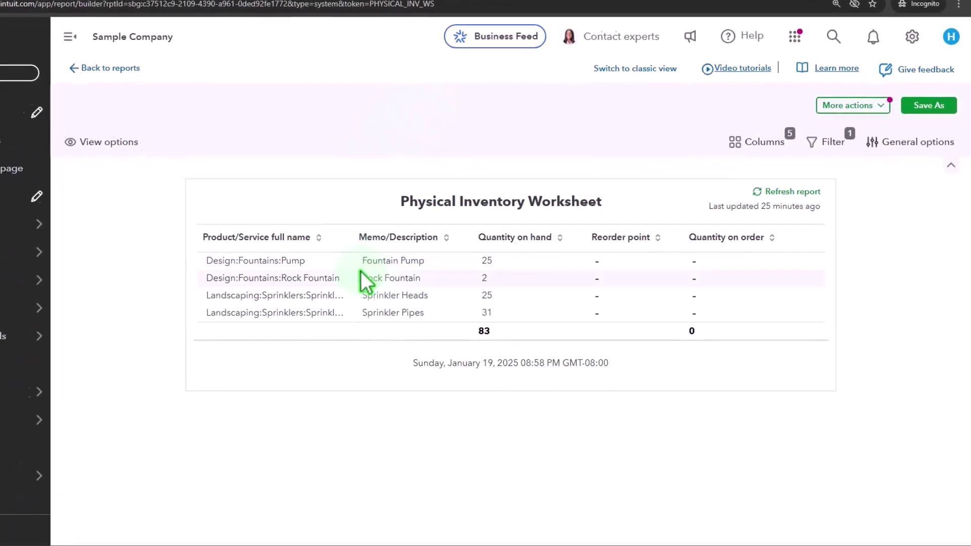
left_click(76, 10)
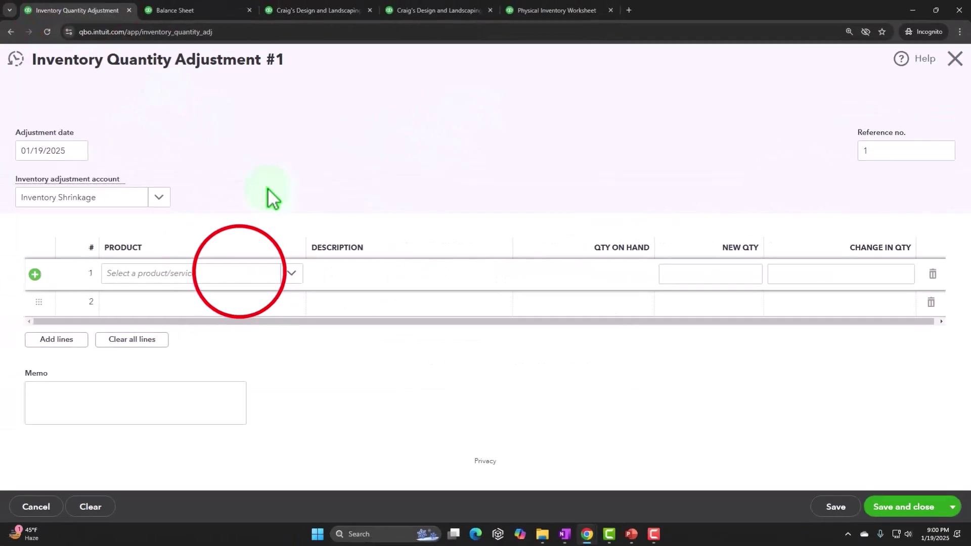
left_click(240, 273)
type("fou")
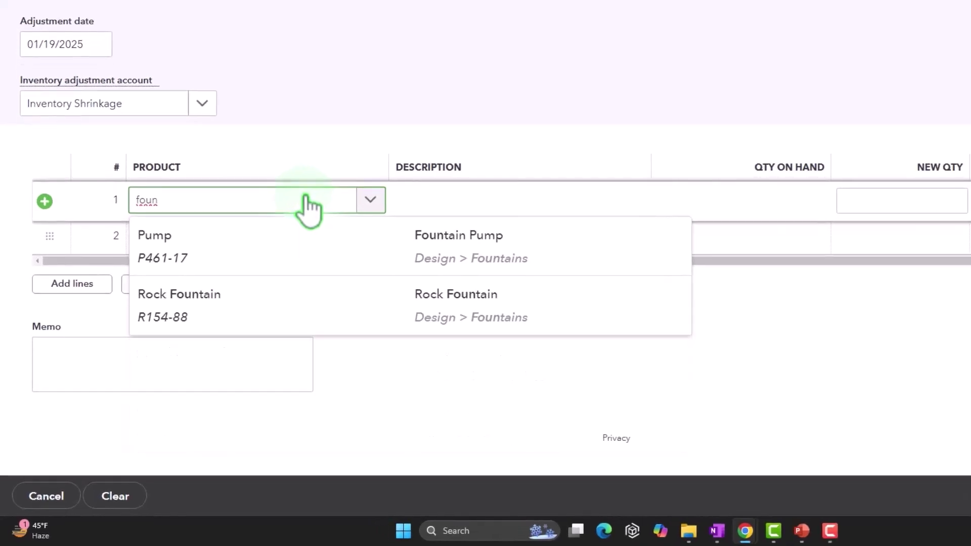
type("n")
key("Down")
key("Down")
key("Tab")
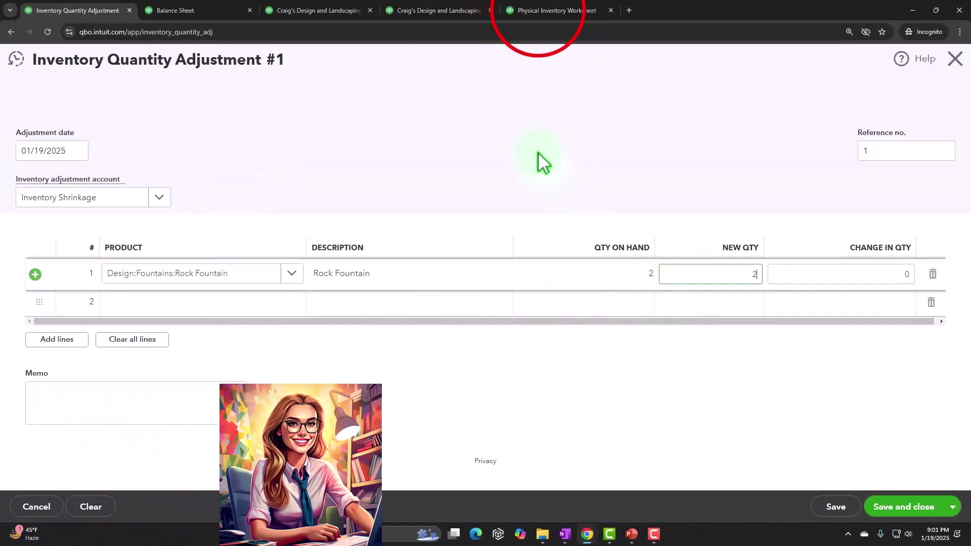
Recheck the worksheet, change the first adjustment line's product to the Fountain Pump and set its new quantity to 21
left_click(539, 11)
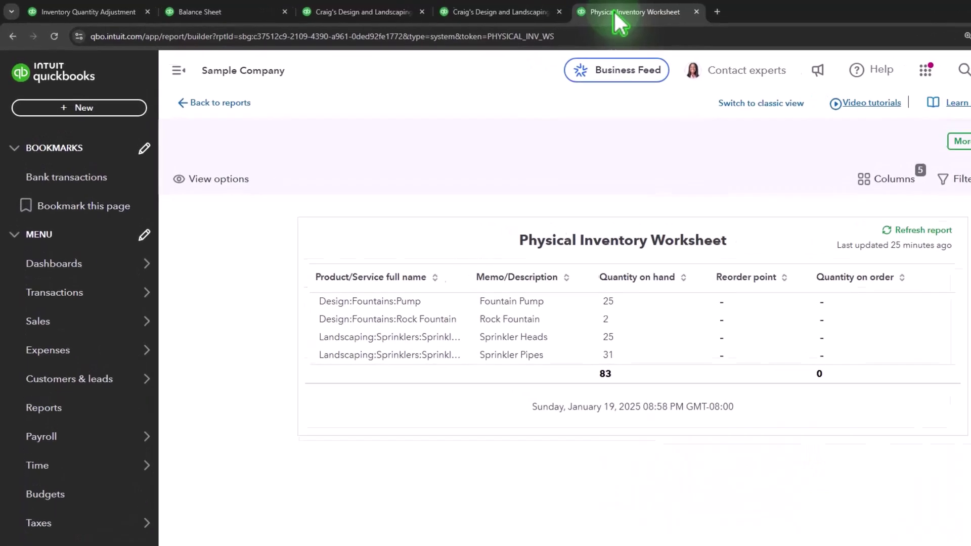
left_click(104, 11)
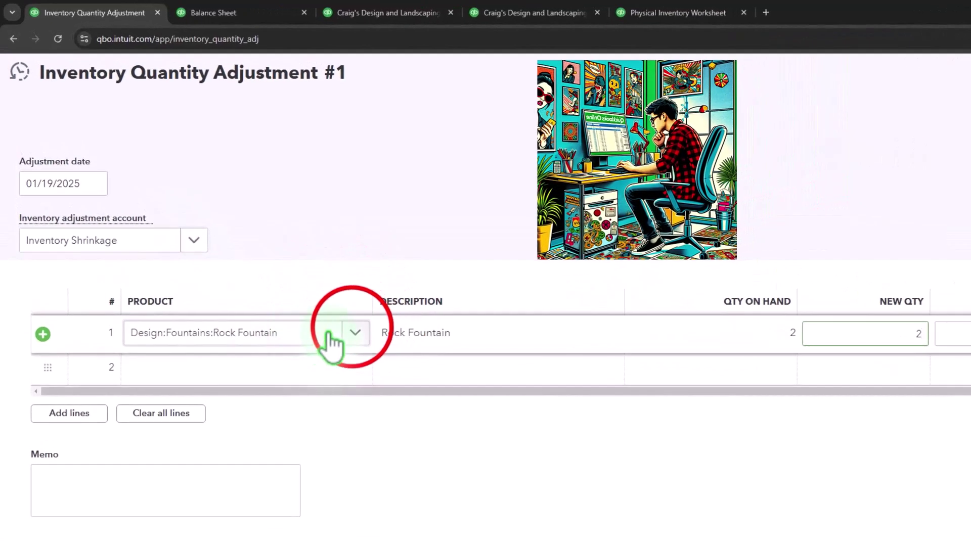
left_click(354, 338)
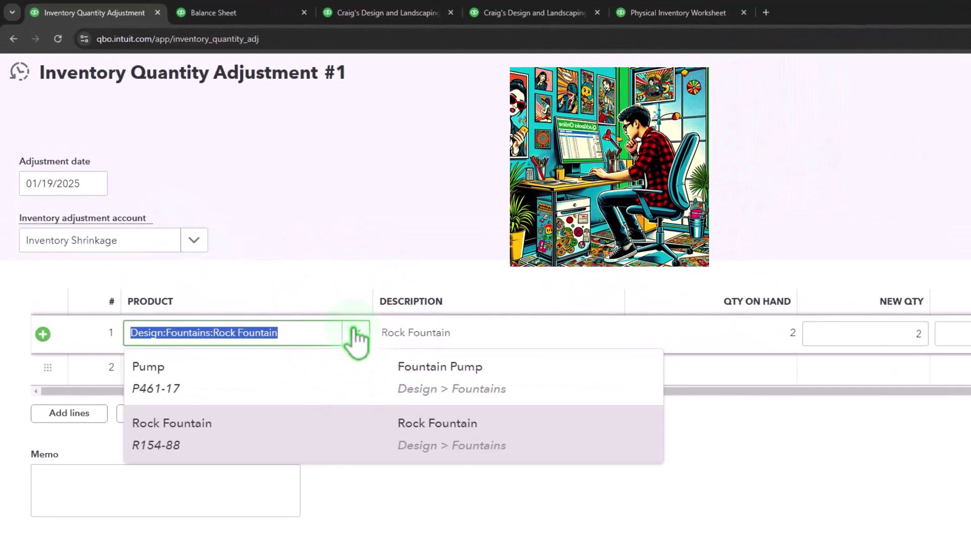
left_click(302, 338)
left_click_drag(302, 335, 126, 338)
left_click(661, 12)
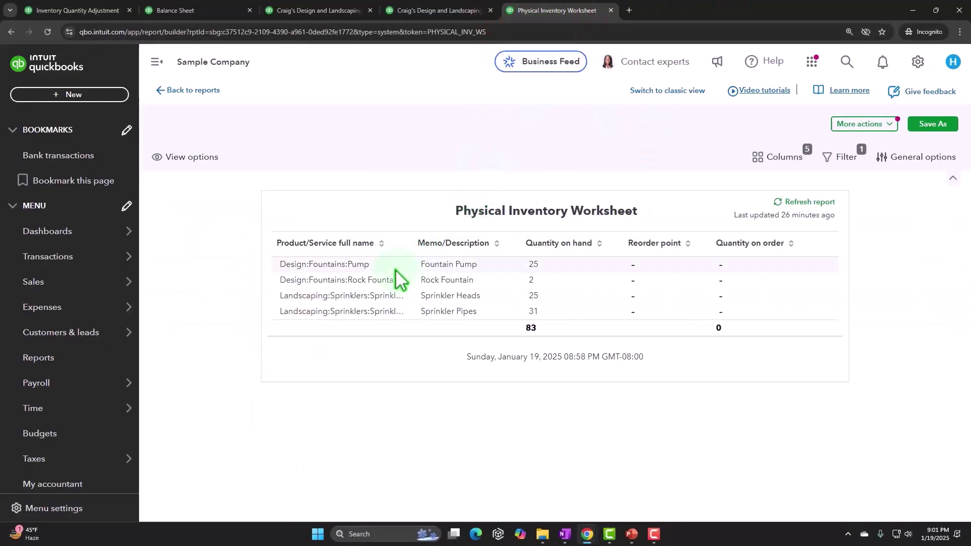
left_click(60, 11)
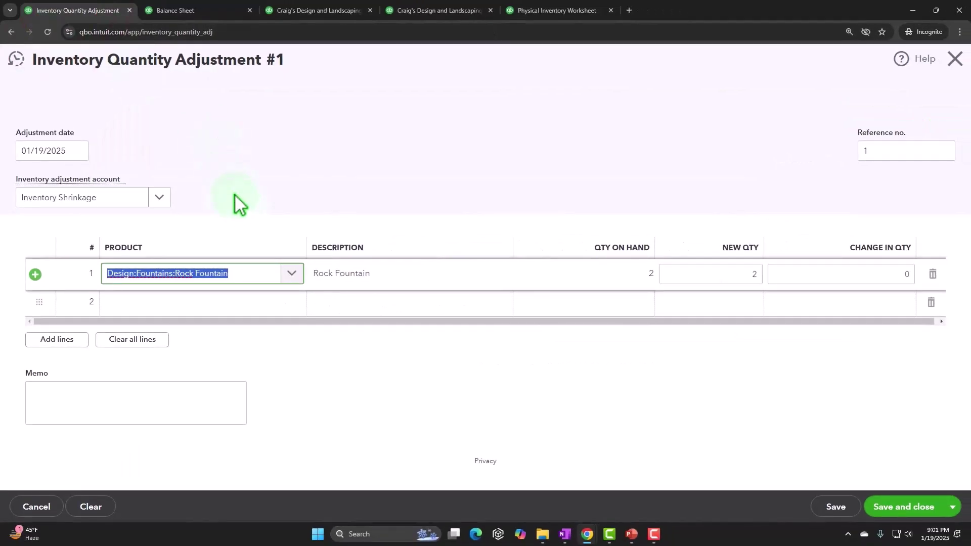
type("fountain")
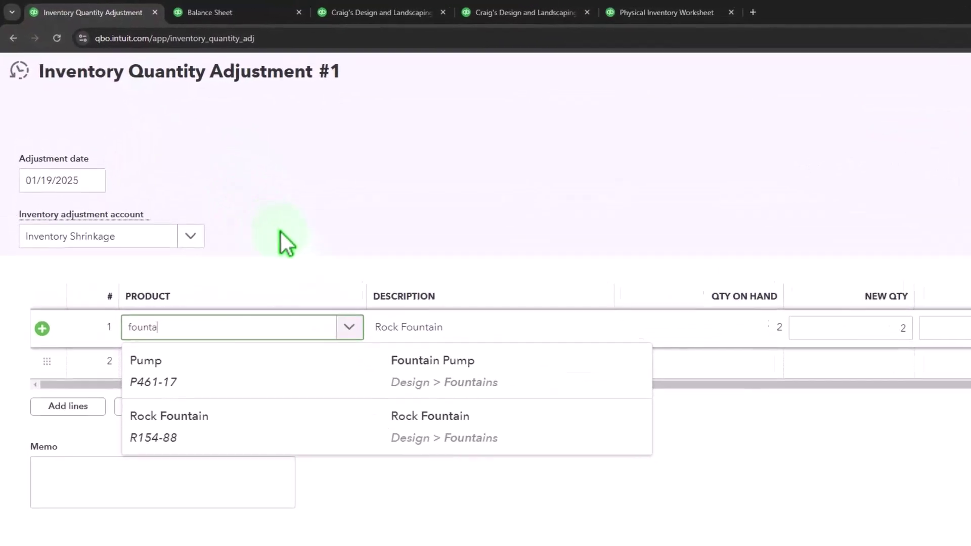
type(" pu")
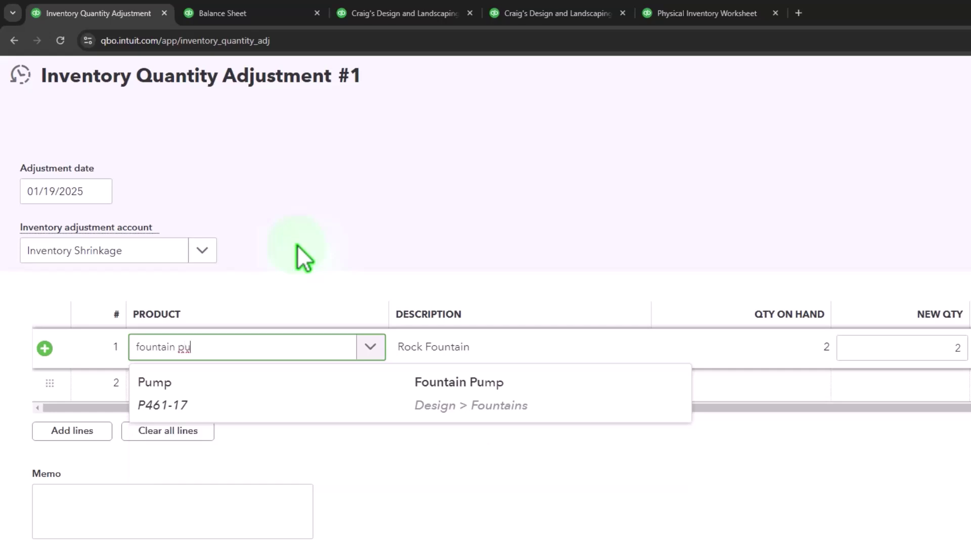
key("Tab")
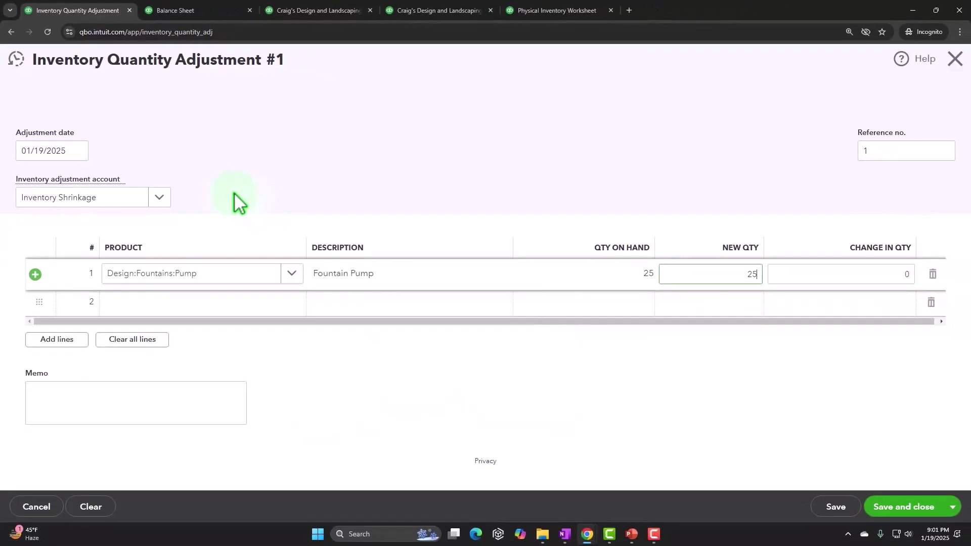
double_click(717, 282)
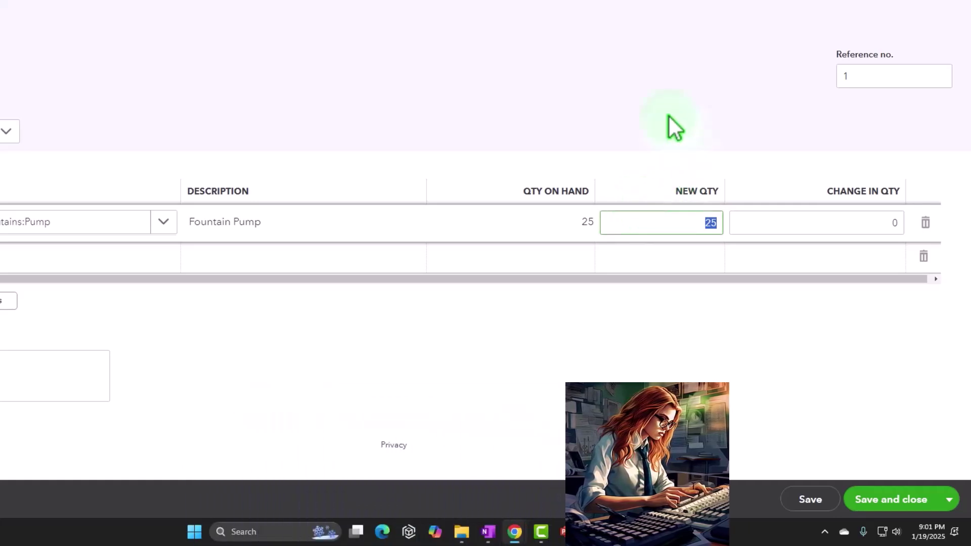
type("21")
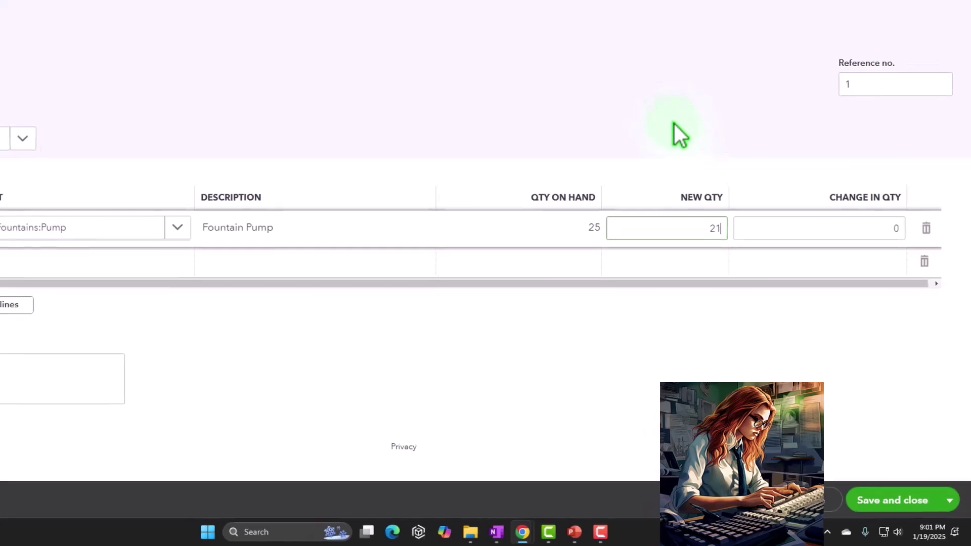
Apply the Fountain Pump's new quantity, then save and close the inventory quantity adjustment
left_click(854, 220)
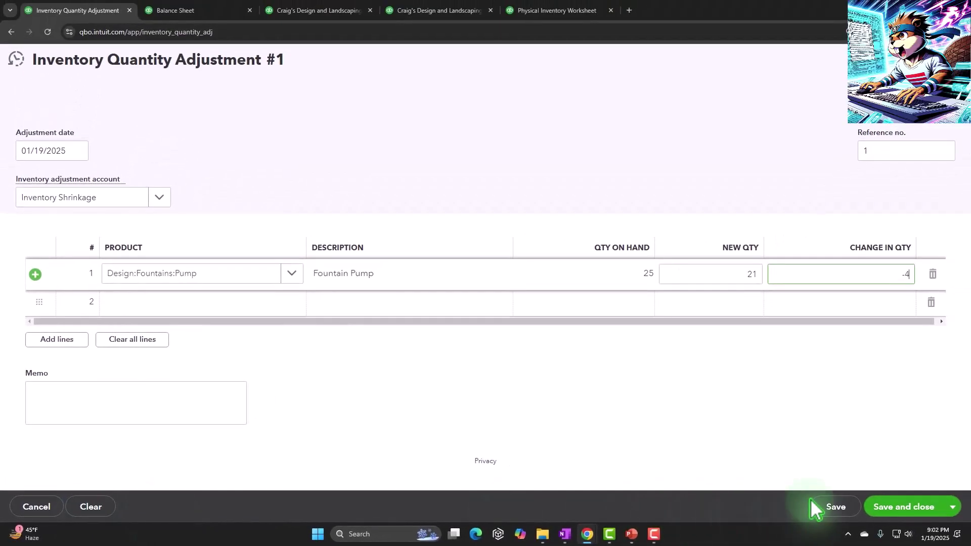
left_click(952, 507)
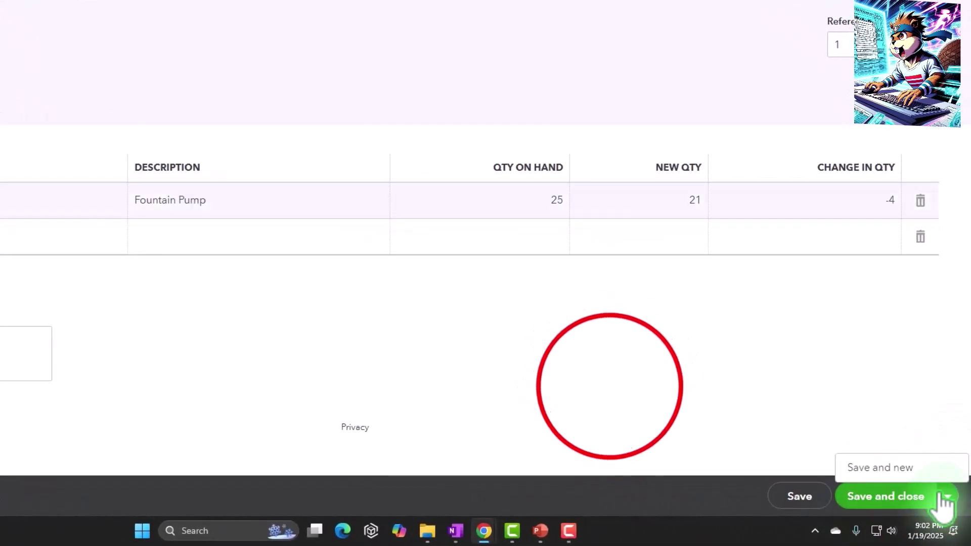
left_click(612, 390)
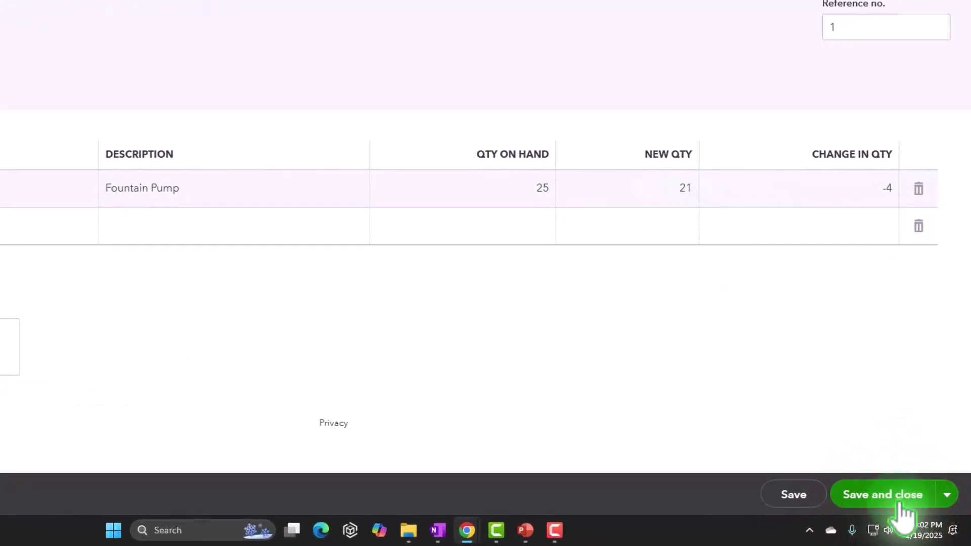
left_click(900, 500)
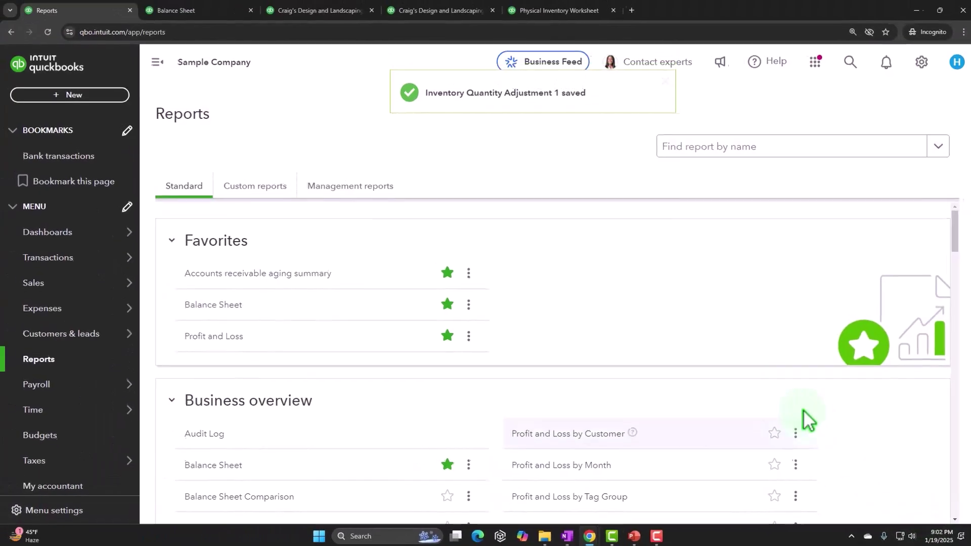
Rerun the Balance Sheet and open the transaction detail behind the 2025 Inventory Asset amount
left_click(184, 10)
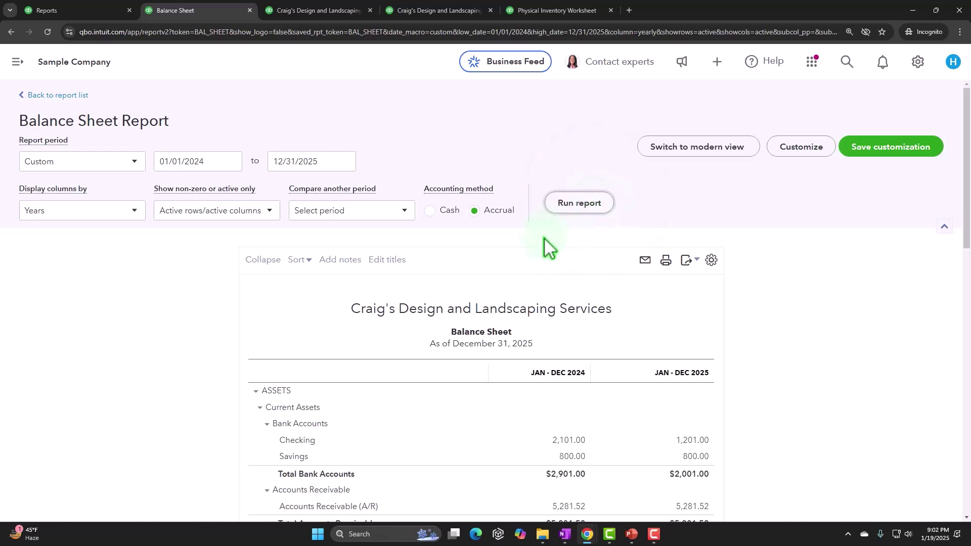
scroll(542, 248, "down", 3)
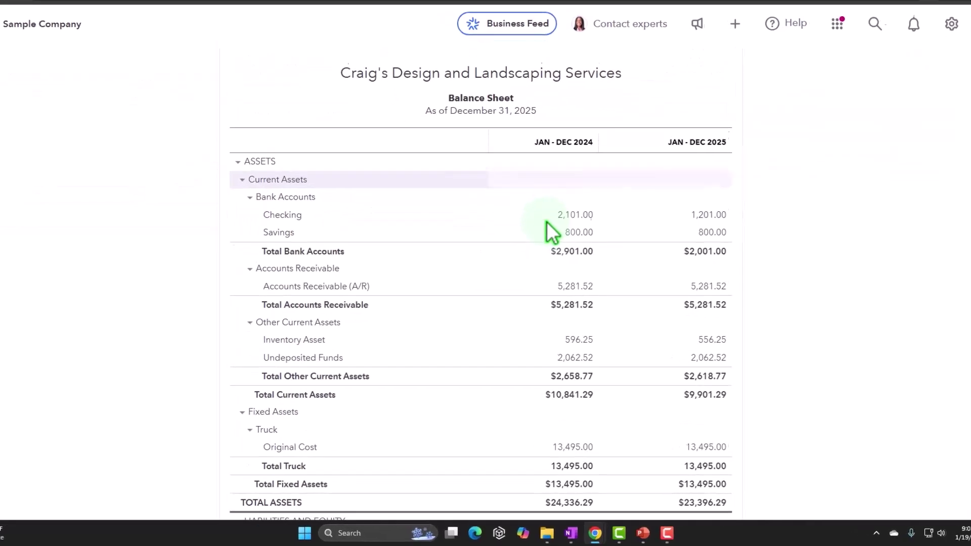
scroll(475, 294, "down", 1)
scroll(654, 286, "up", 1)
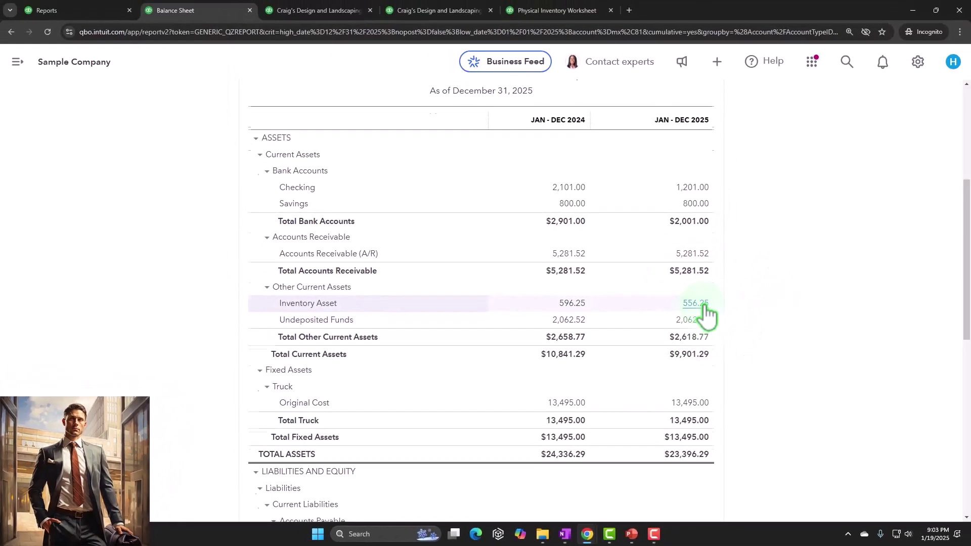
left_click(733, 281)
scroll(704, 314, "down", 2)
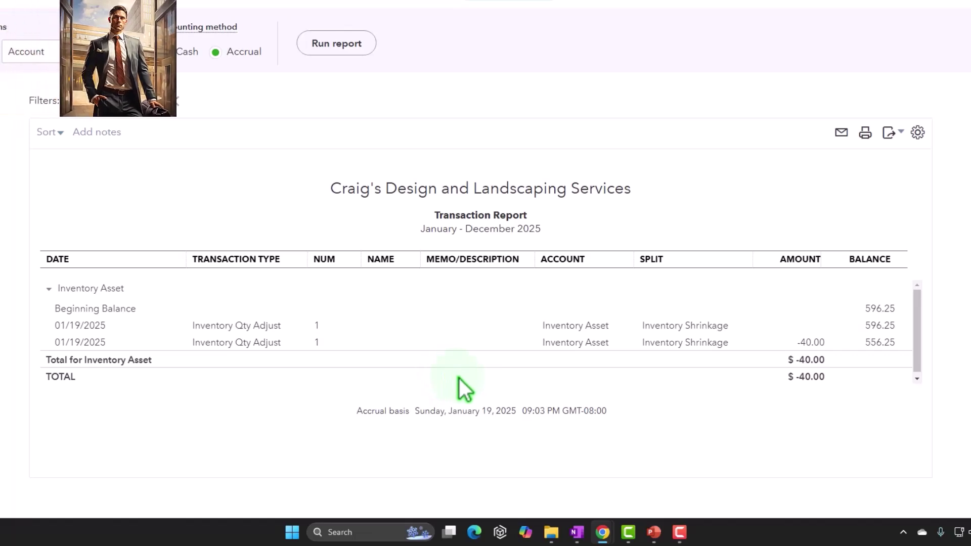
Open the inventory quantity adjustment from the transaction report, review its previous adjustments, and return to the Balance Sheet
left_click(809, 343)
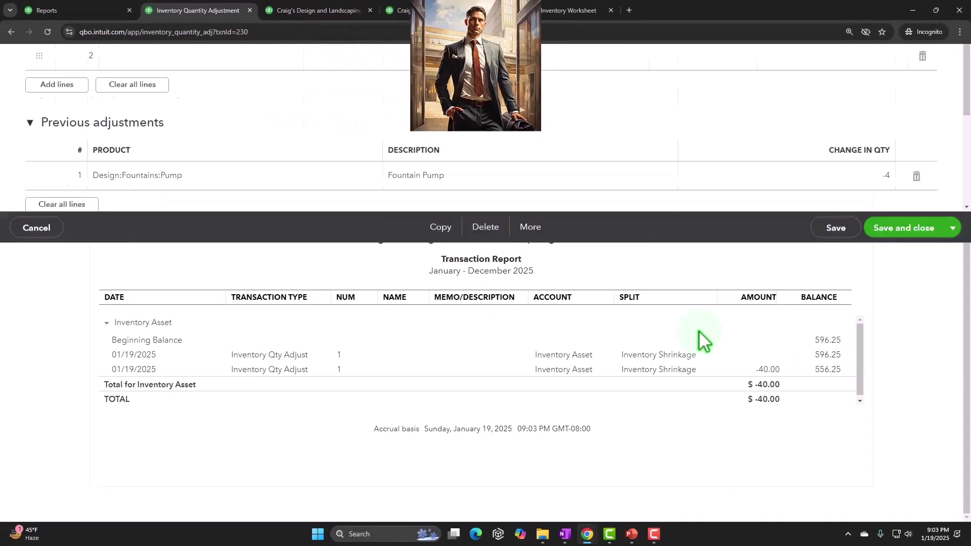
scroll(624, 367, "down", 2)
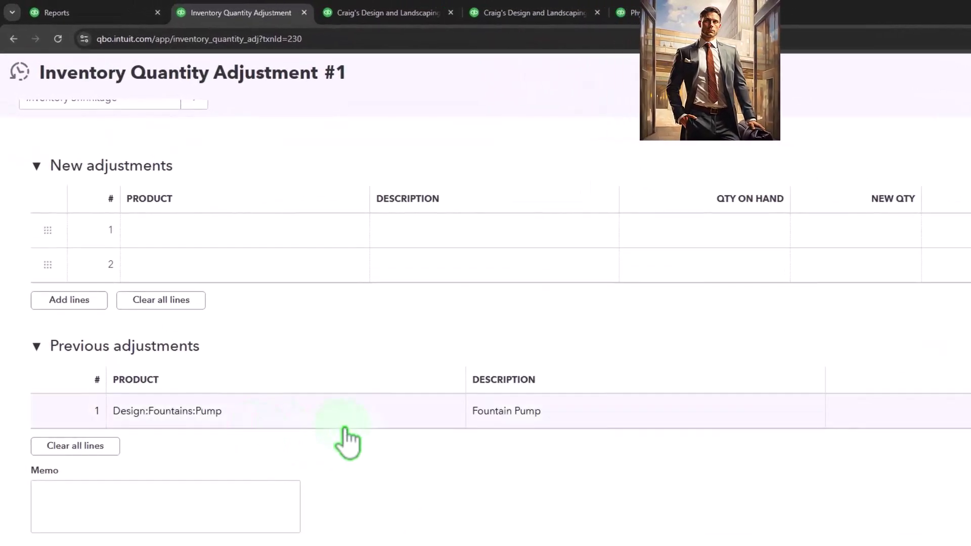
scroll(404, 453, "up", 3)
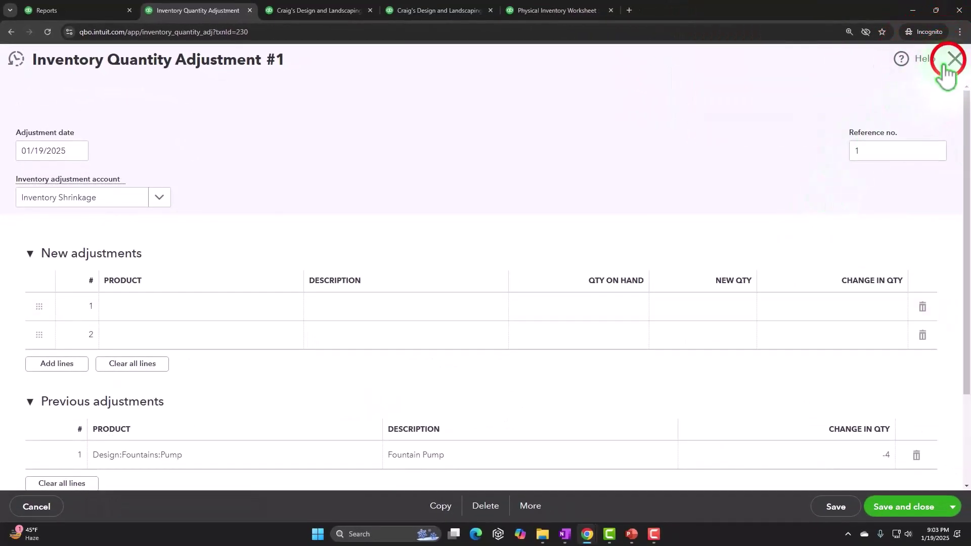
left_click(955, 58)
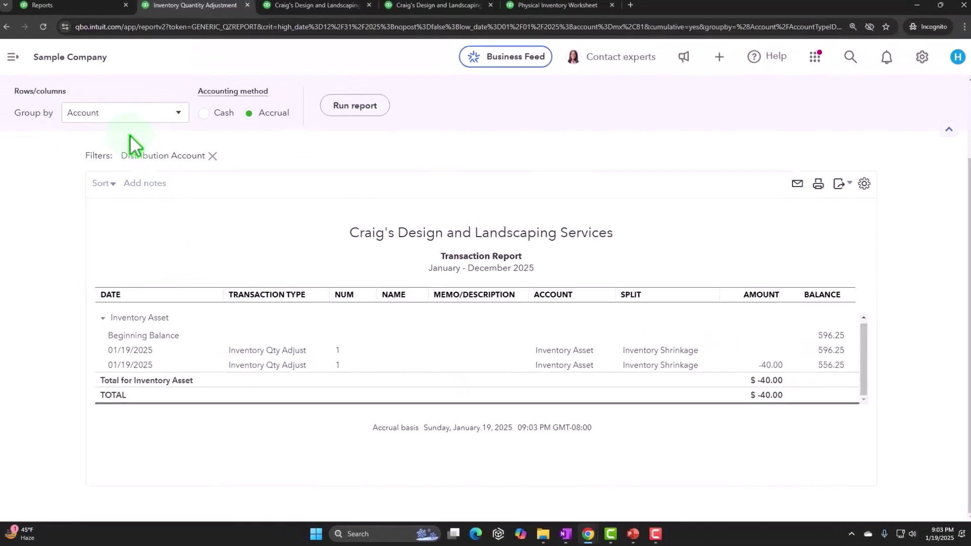
scroll(123, 151, "up", 1)
scroll(76, 127, "up", 1)
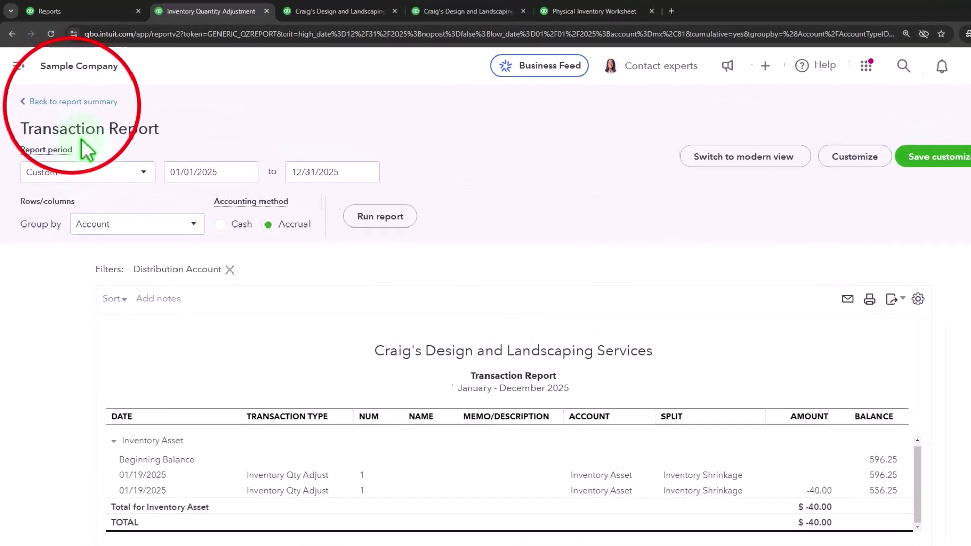
left_click(67, 95)
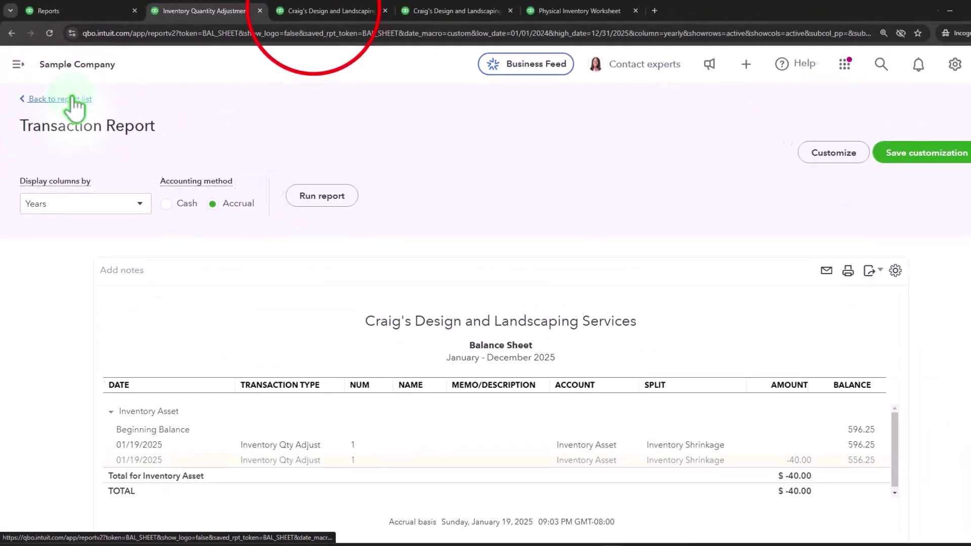
Rerun the Profit and Loss report and examine Inventory Shrinkage under Cost of Goods Sold for 2025
left_click(404, 15)
scroll(596, 349, "up", 2)
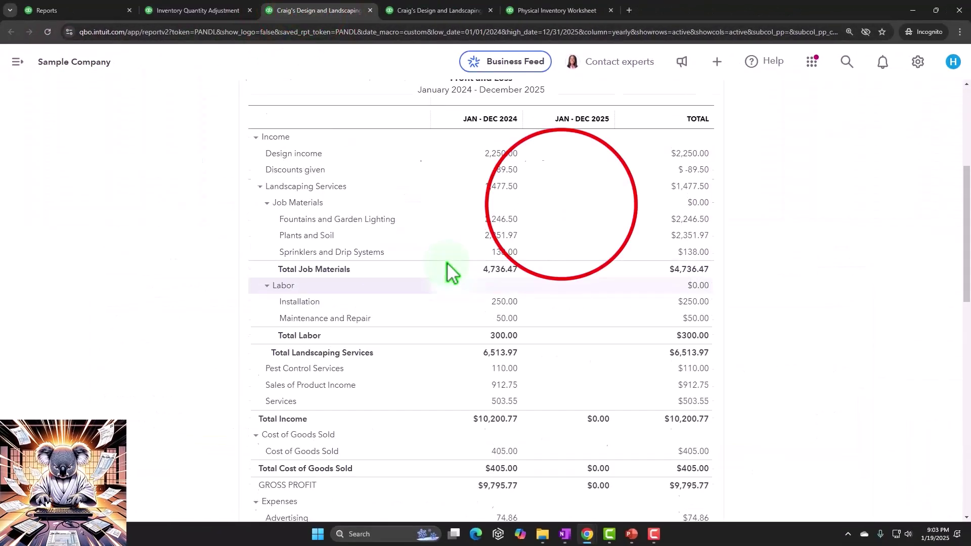
scroll(448, 262, "up", 5)
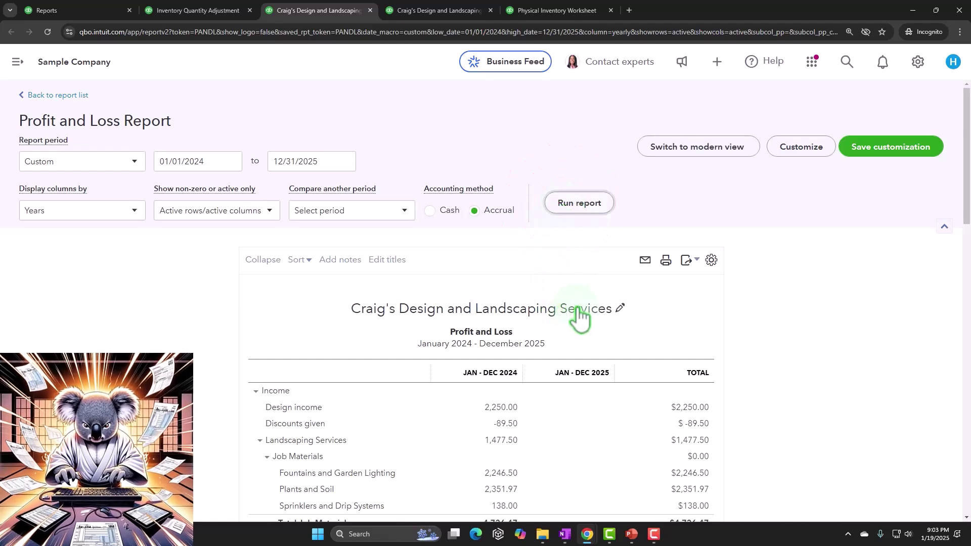
scroll(581, 316, "down", 2)
scroll(122, 296, "down", 3)
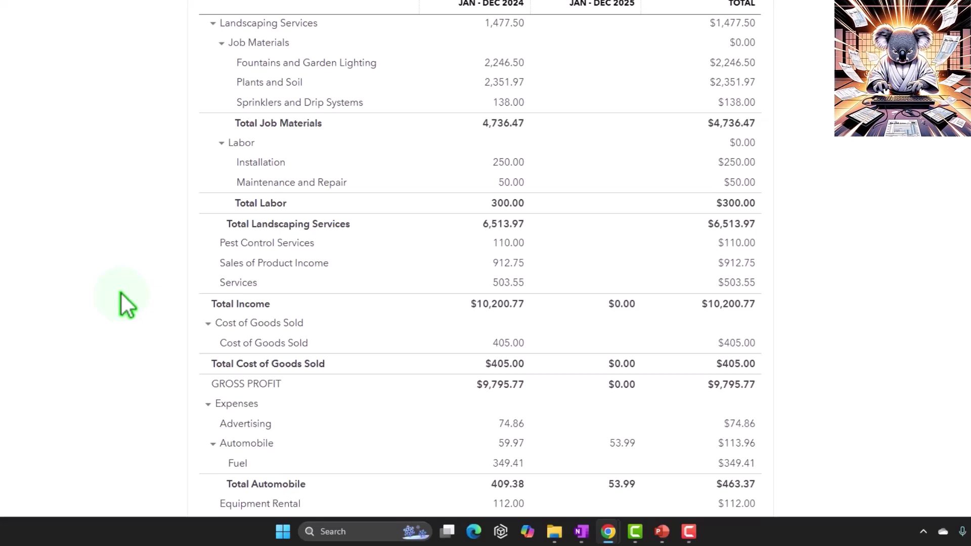
scroll(120, 292, "down", 1)
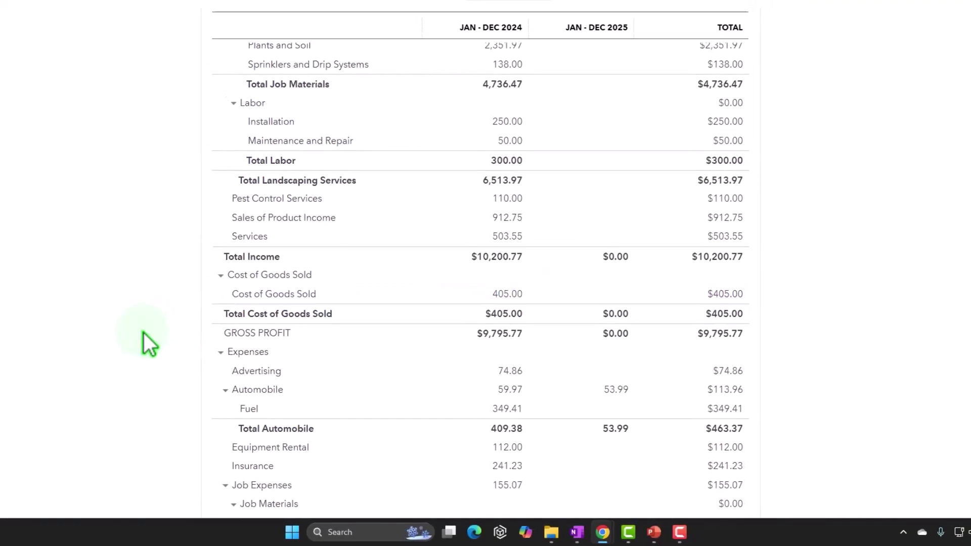
scroll(143, 332, "up", 8)
scroll(233, 413, "down", 1)
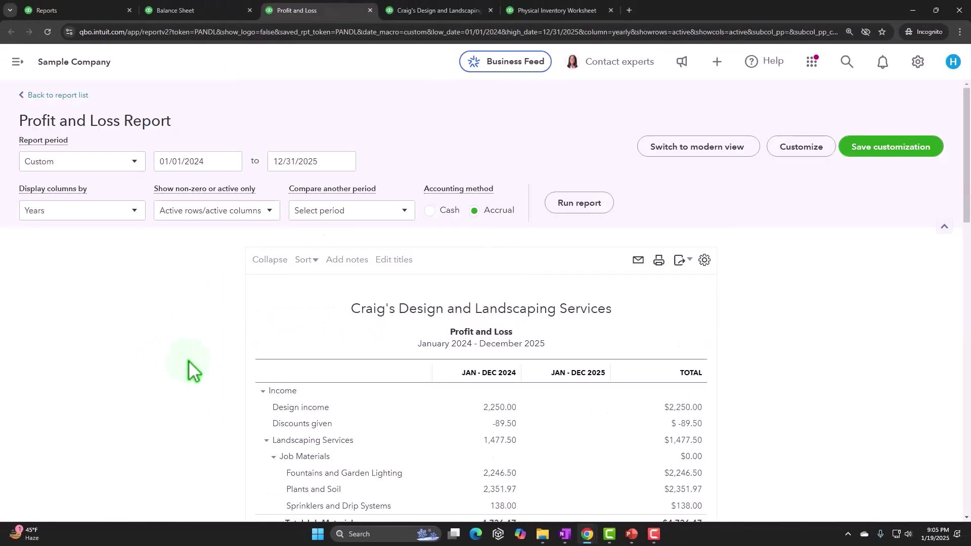
scroll(268, 435, "down", 10)
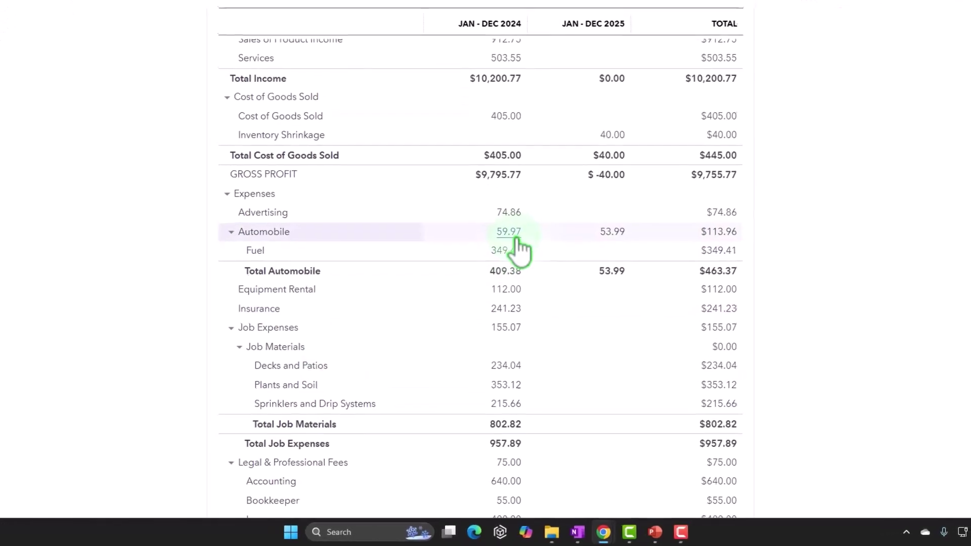
scroll(524, 334, "up", 1)
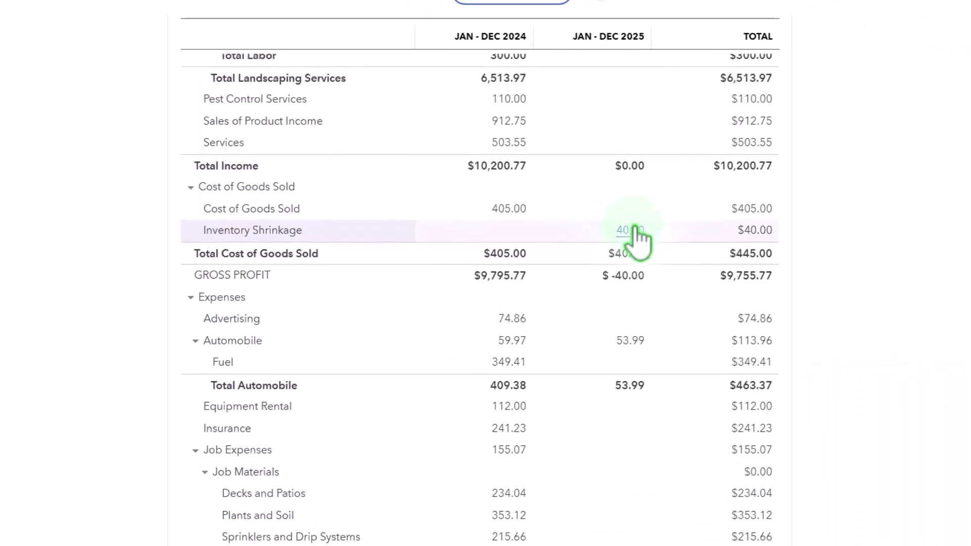
Rerun the Inventory Valuation Summary as of 01/19/2025 and check the pump's quantity and the total asset value
left_click(506, 12)
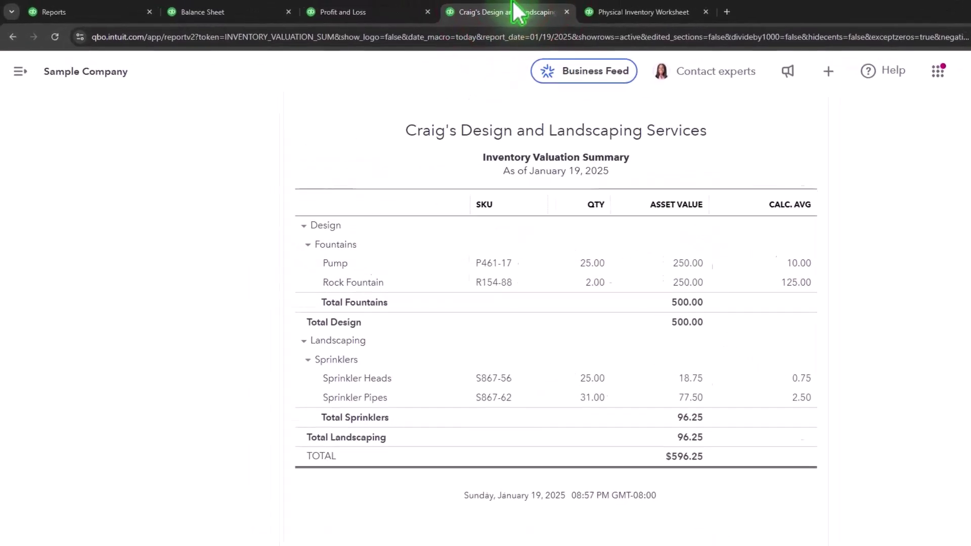
scroll(595, 364, "up", 5)
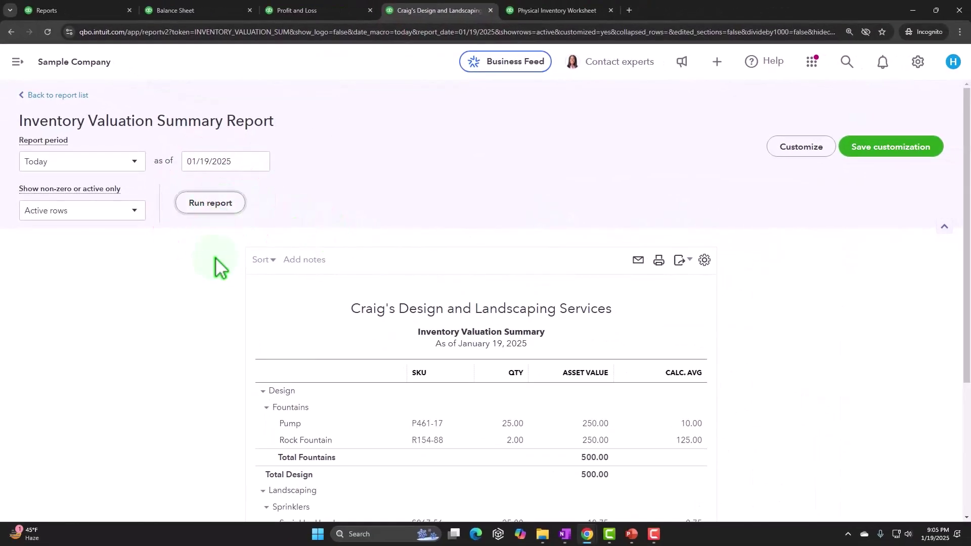
scroll(211, 265, "down", 3)
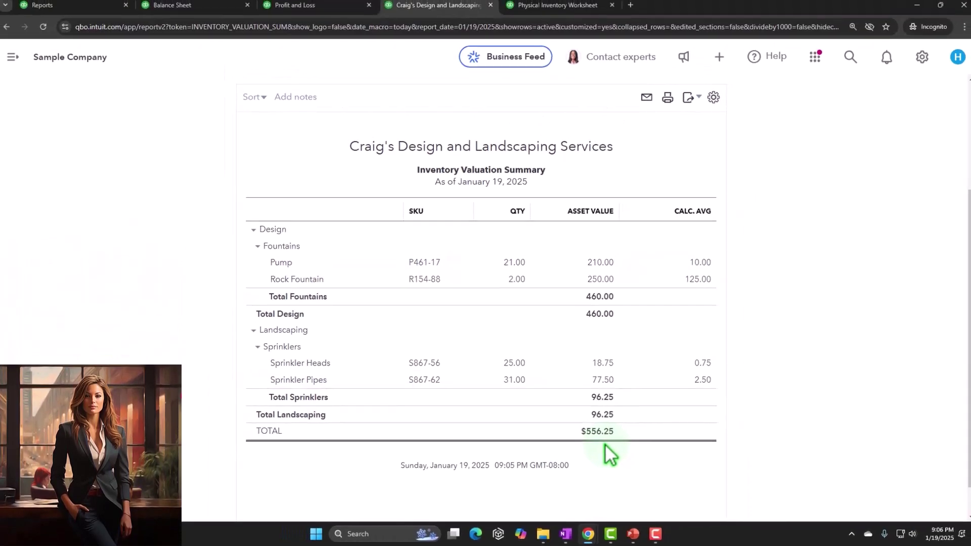
Compare the Inventory Valuation Summary total with the Balance Sheet's Inventory Asset, glancing at the Physical Inventory Worksheet as well
left_click(208, 5)
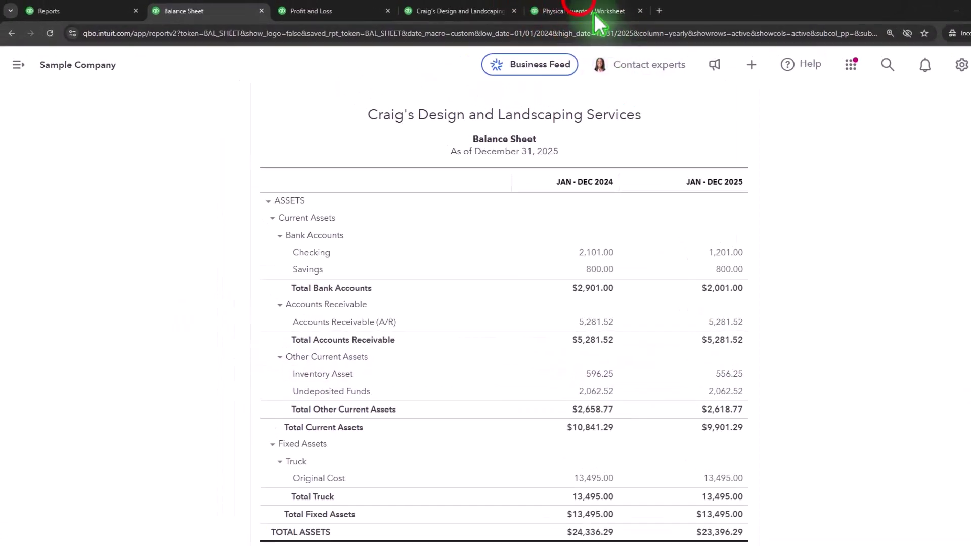
left_click(595, 13)
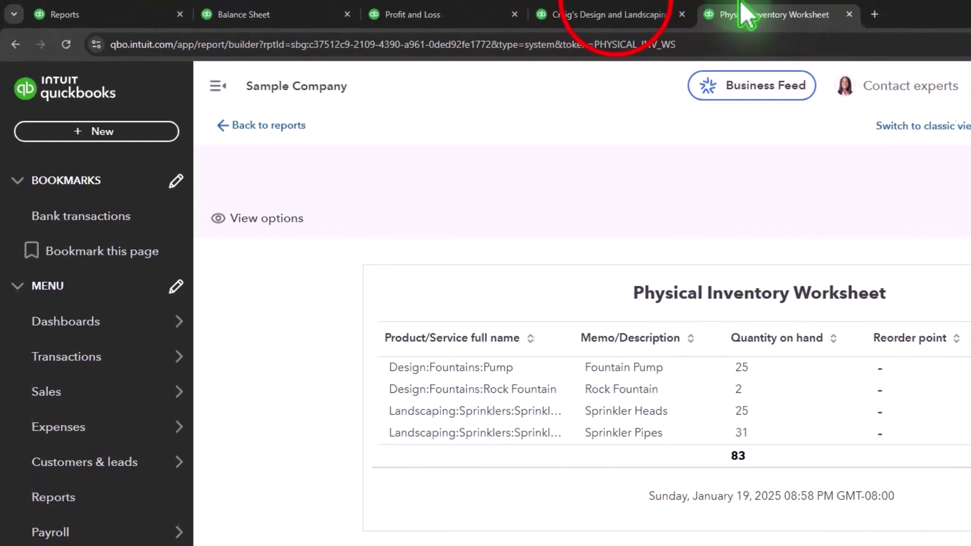
left_click(468, 12)
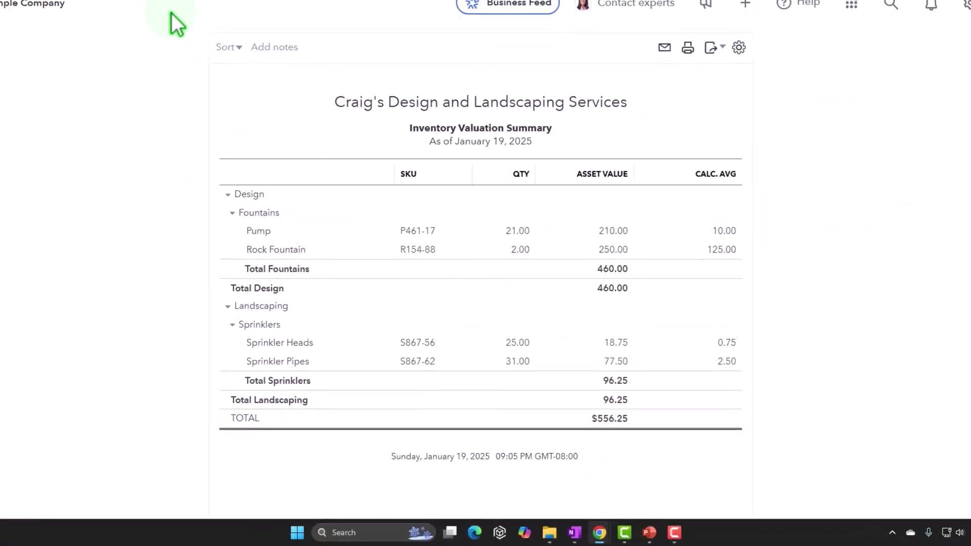
left_click(175, 10)
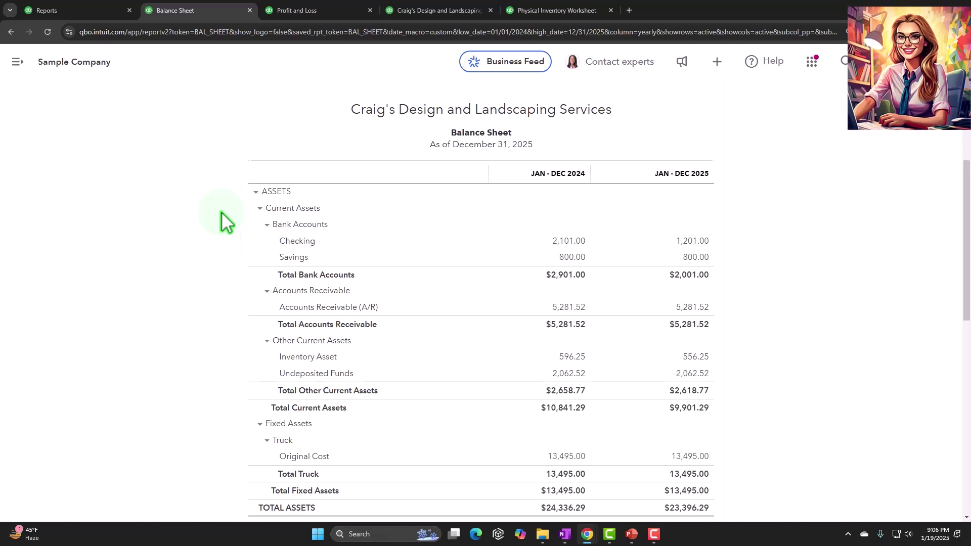